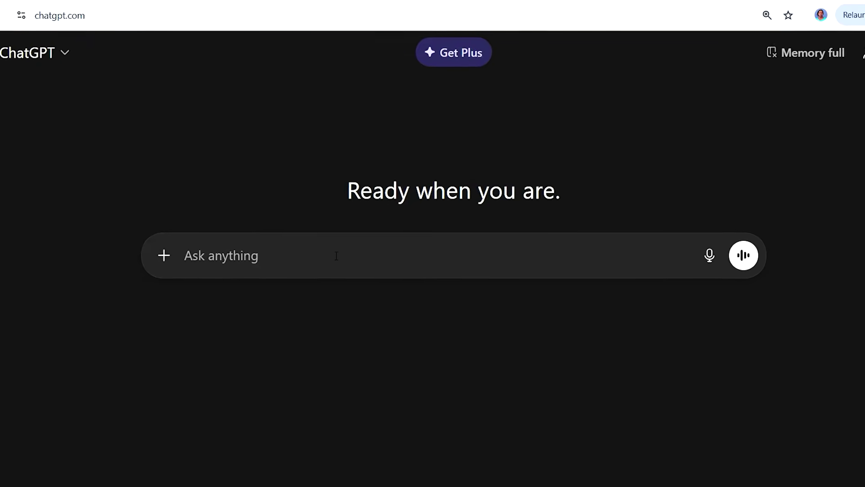
Enter a prompt template for a 60–90 second narrated cartoon-style story, listing requirements and placeholders for story topic, tone and audience.
key("ctrl+v")
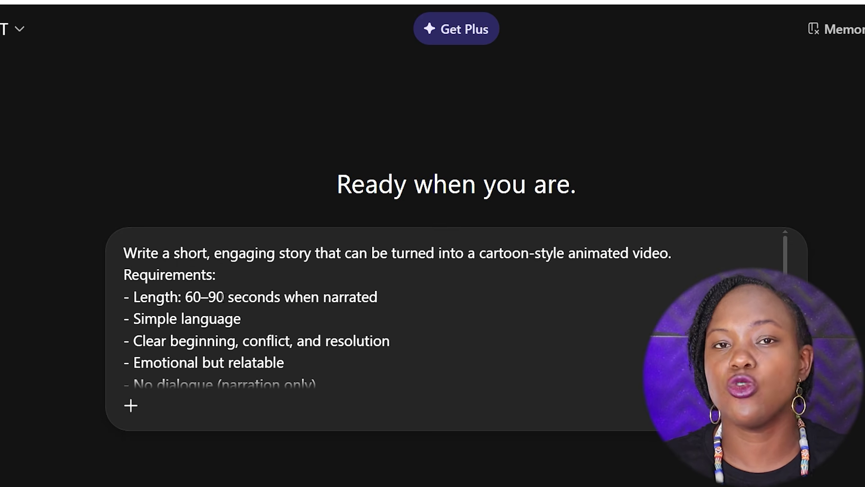
left_click_drag(225, 298, 186, 301)
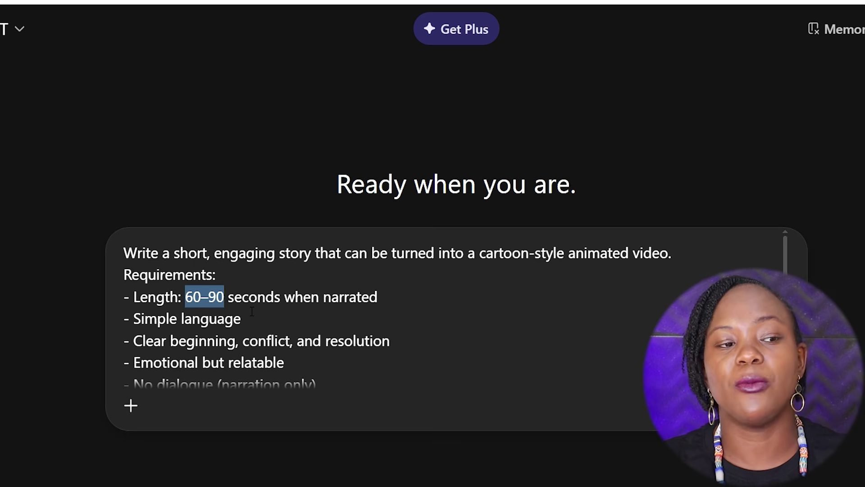
scroll(275, 328, "down", 3)
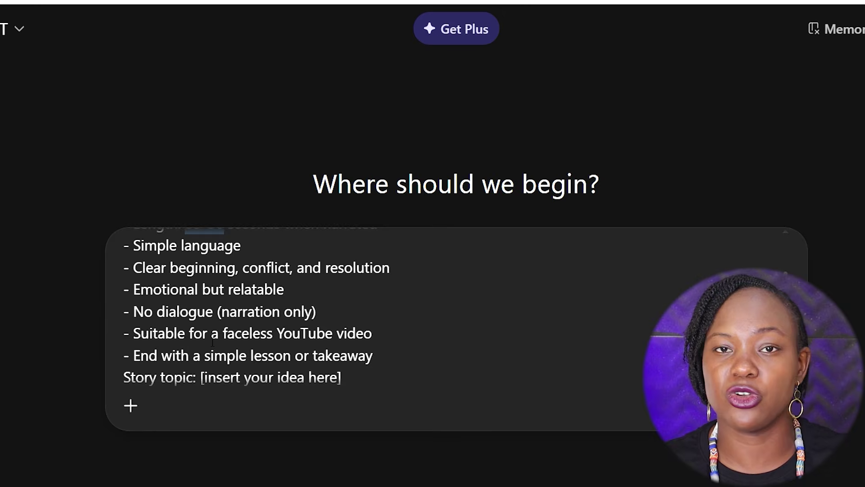
type("Tone: [inspiring / emotional / educational / motivational] Audience: [kids / adults / general audience]")
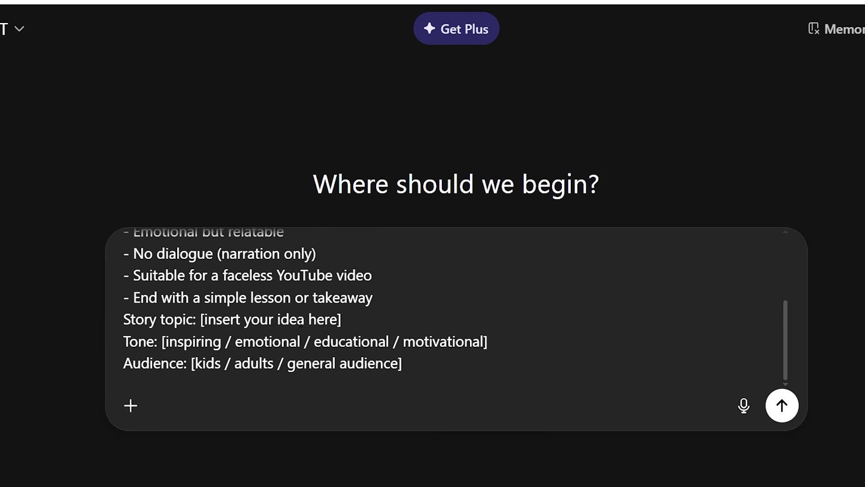
Replace the story topic placeholder with "A story about a young girl named Fiona who saved her village from drought".
left_click_drag(358, 320, 197, 319)
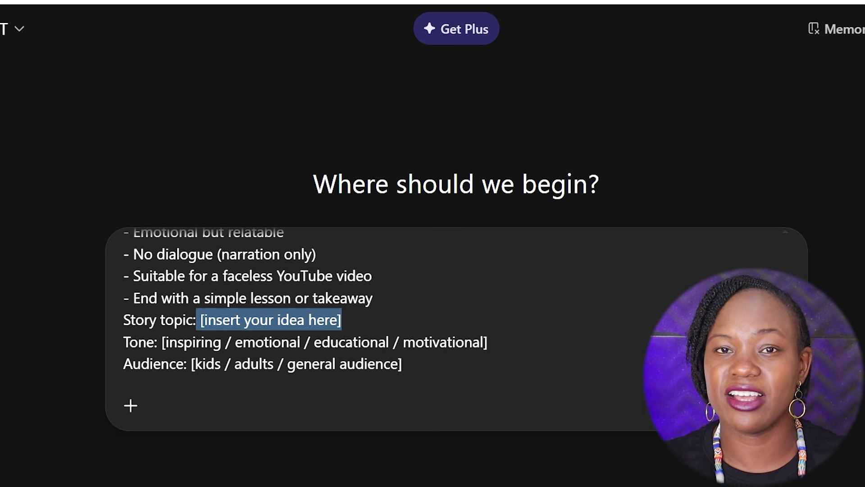
key("BackSpace")
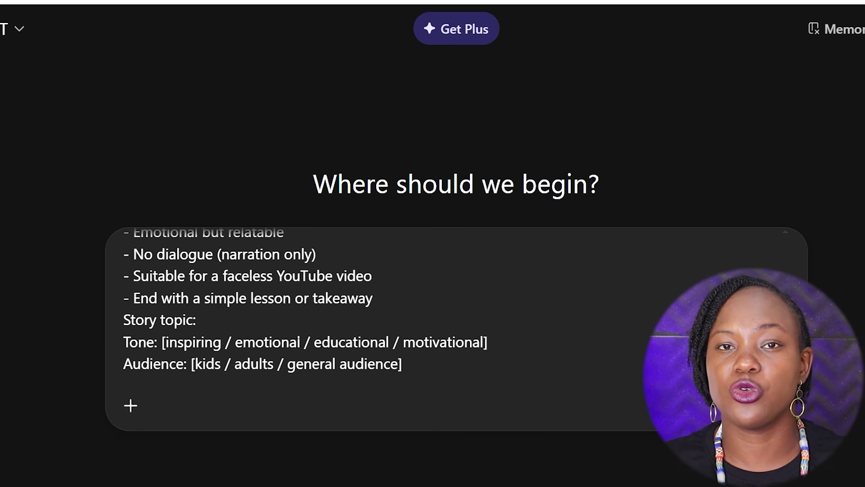
type("A story about a y")
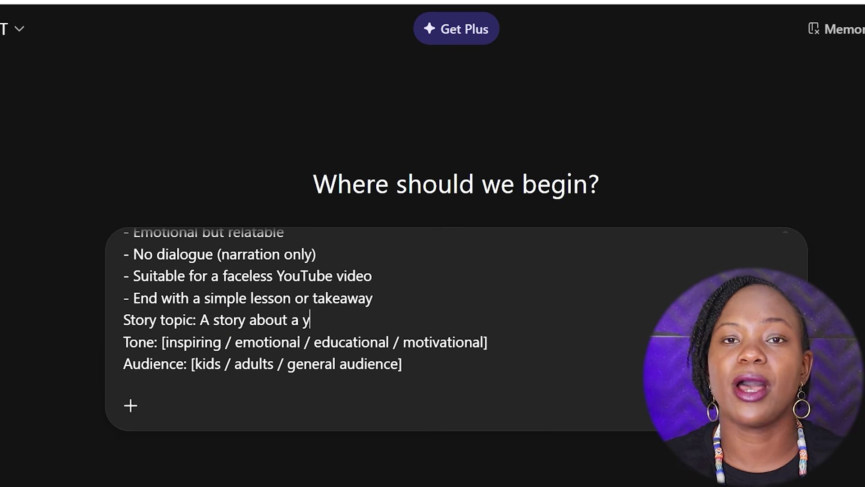
type("oung girl named Fiona who saved her villah")
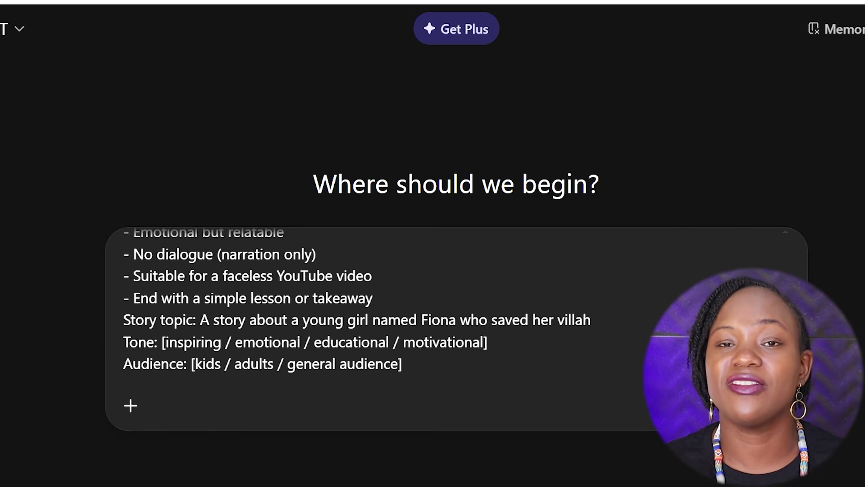
key("BackSpace")
type("ge from dro")
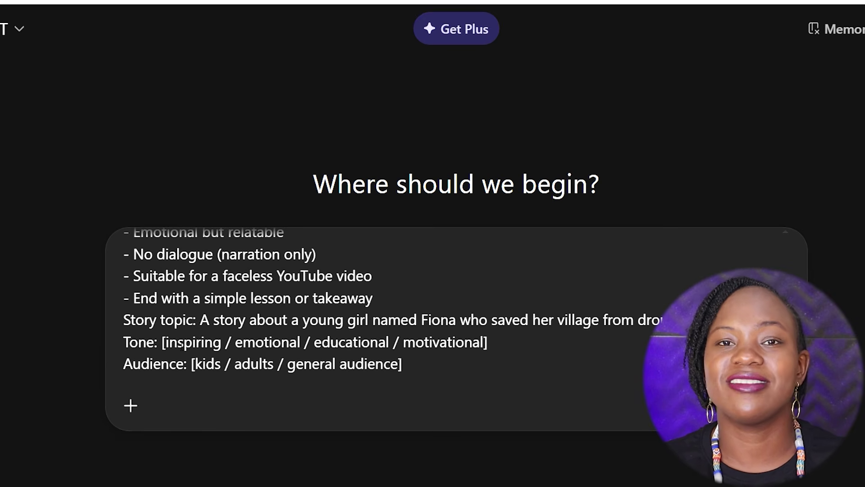
Edit the tone line of the prompt so that it reads "inspiring and emotional".
left_click(166, 341)
key("BackSpace")
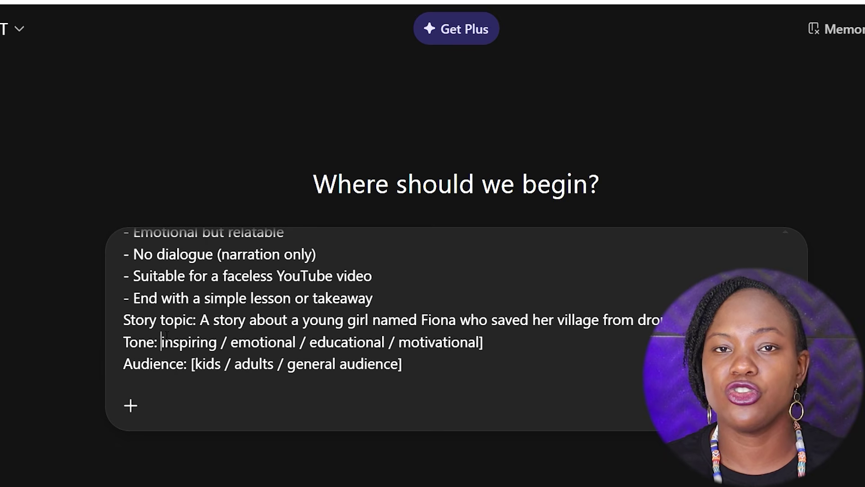
left_click_drag(231, 342, 221, 342)
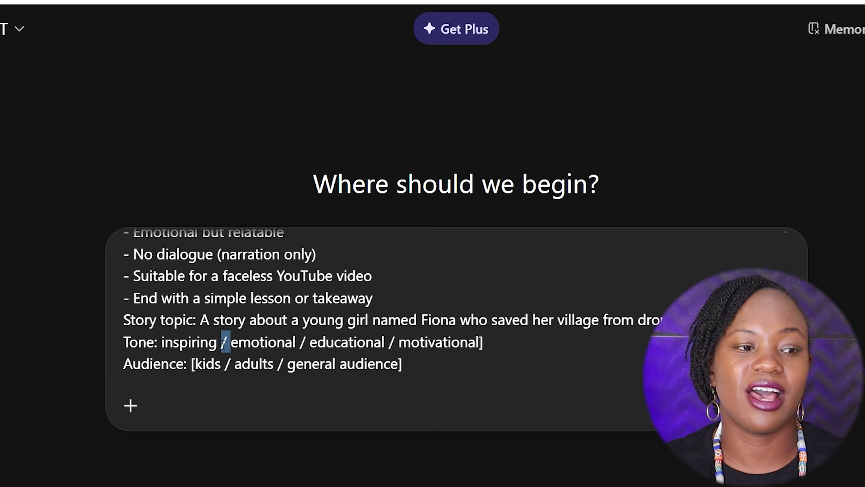
type("and")
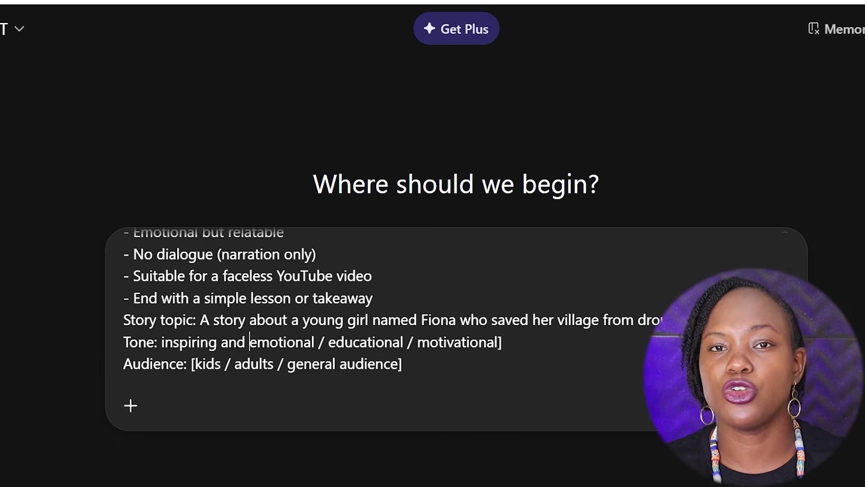
left_click_drag(505, 342, 314, 342)
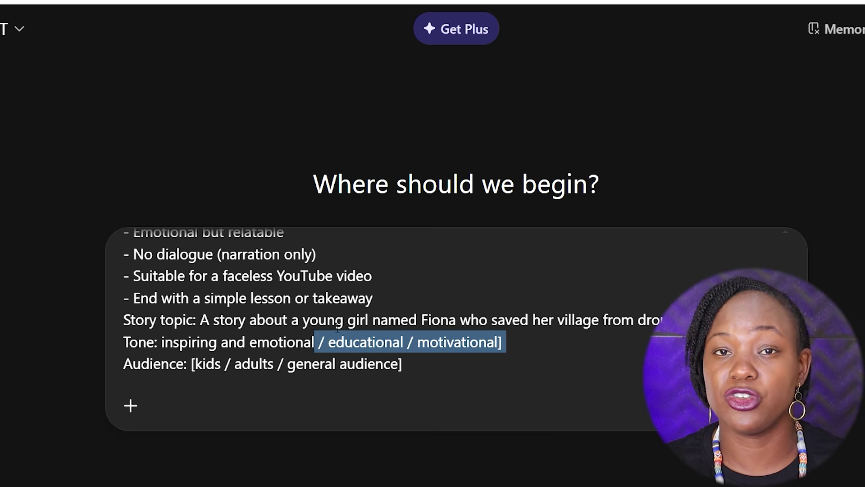
key("BackSpace")
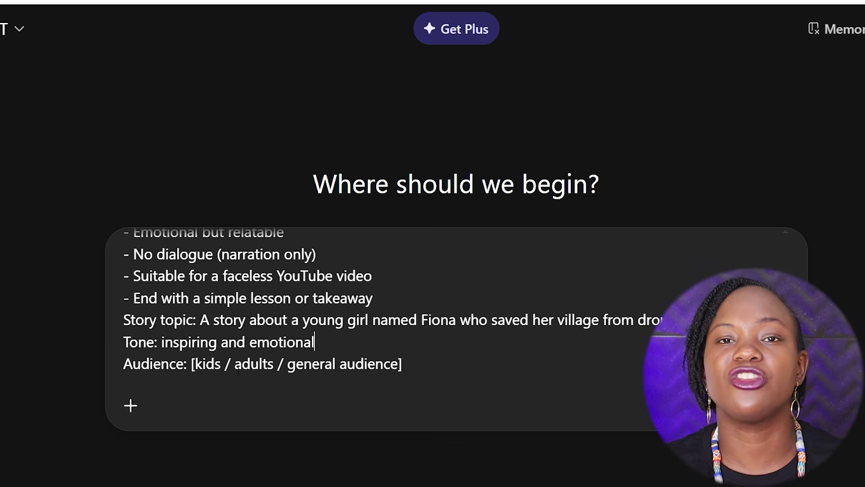
Reduce the audience line to "general audience" and submit the story prompt.
left_click_drag(283, 364, 188, 364)
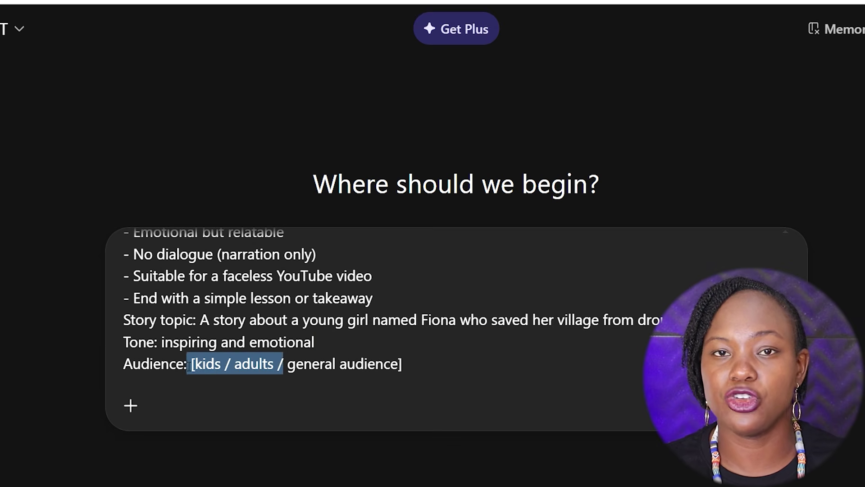
key("BackSpace")
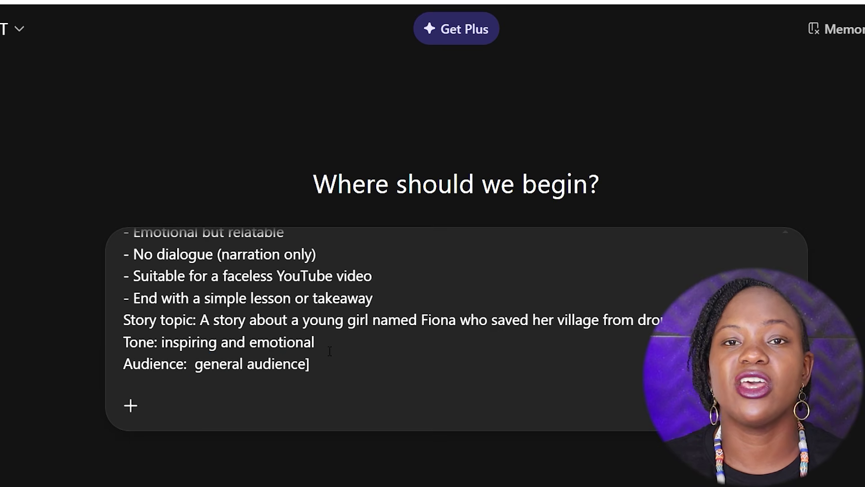
key("End")
key("BackSpace")
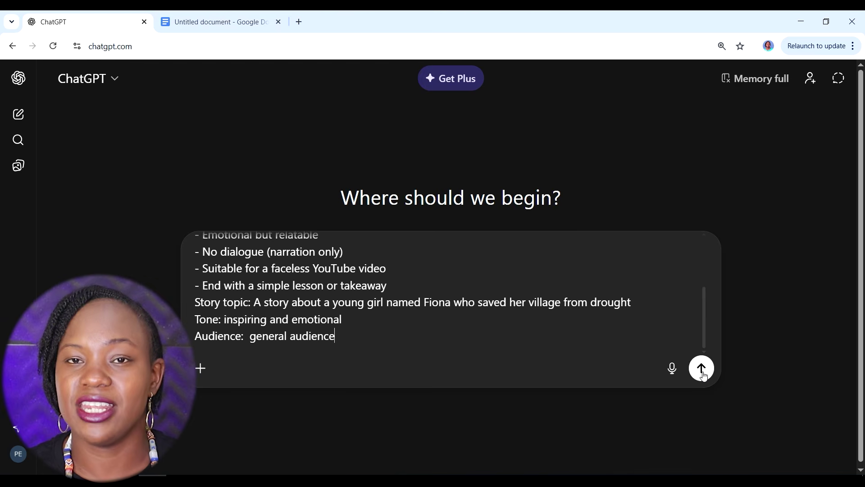
left_click(702, 372)
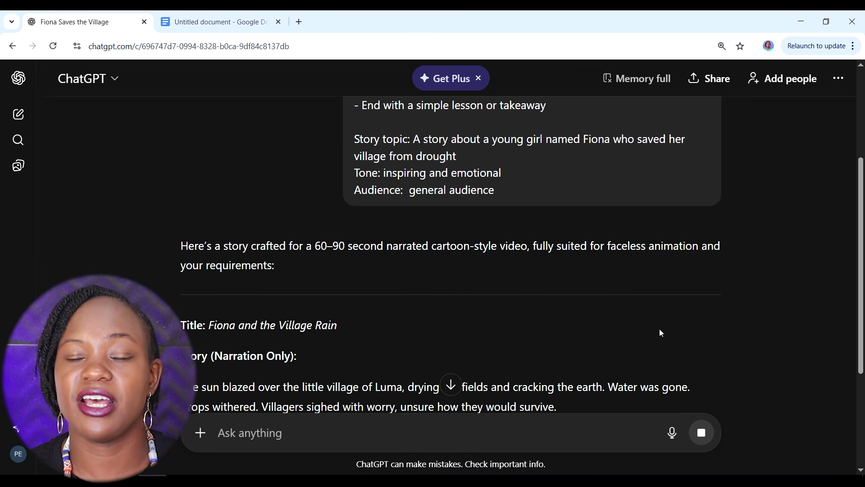
Read through the generated story from its title to the lesson and the closing suggestion.
scroll(641, 291, "down", 1)
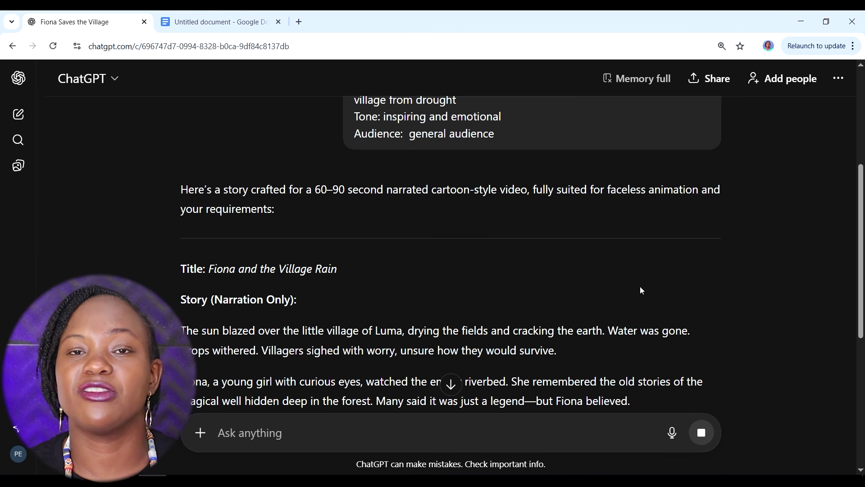
scroll(503, 235, "down", 2)
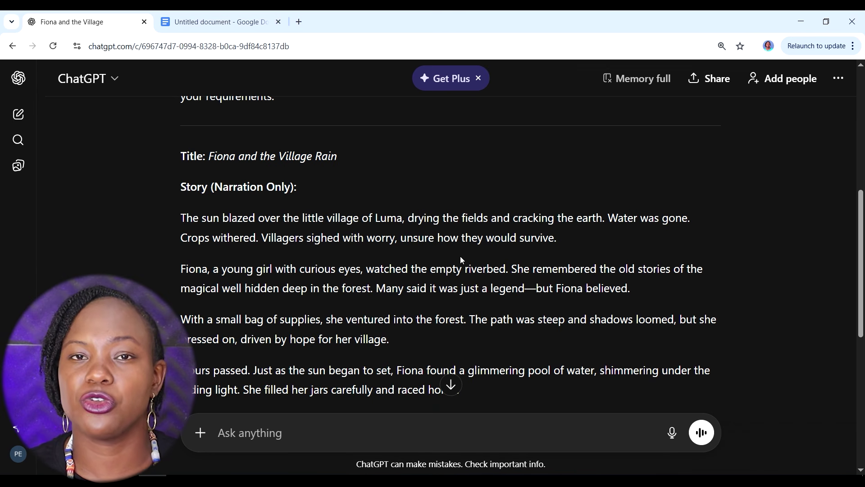
scroll(460, 259, "down", 1)
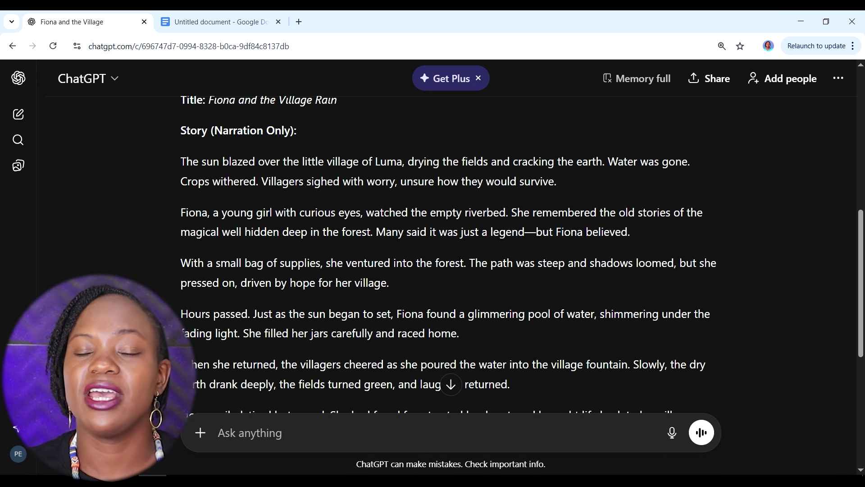
scroll(458, 258, "down", 3)
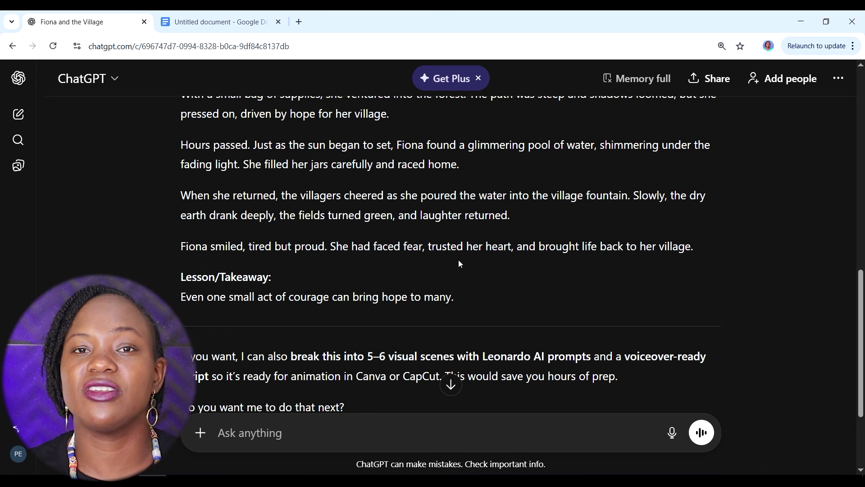
scroll(459, 261, "down", 1)
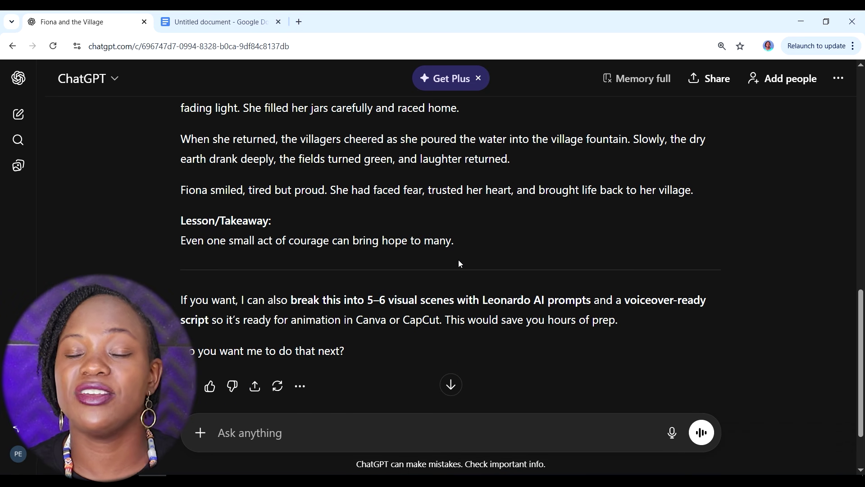
scroll(458, 259, "down", 1)
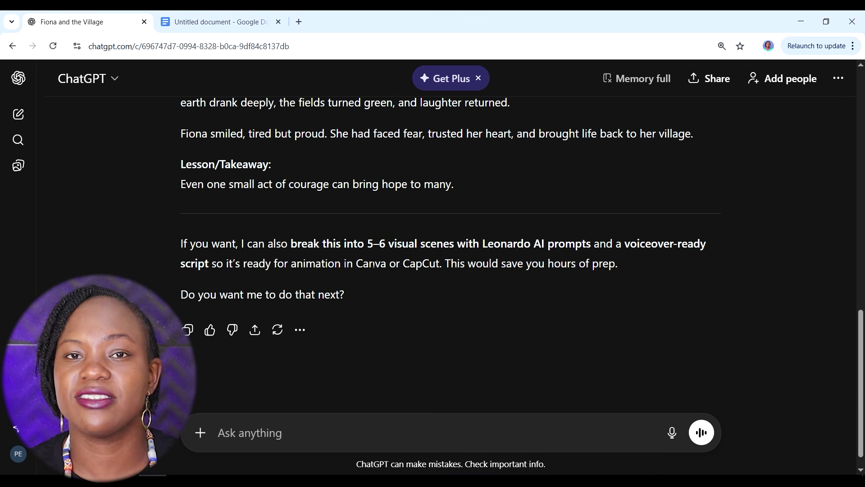
Send a prompt to break the story into 6–8 short cartoon-style scenes, each with scene number, brief visual description, emotion or mood, and camera suggestion.
type("Break the story below into 6–8 short visual scenes for a cartoon-style animated video. For each scene, provide: - Scene number - Brief visual description (what we see) - Emotion or mood - Camera suggestion (wide shot, close-up, slow pan, zoom)")
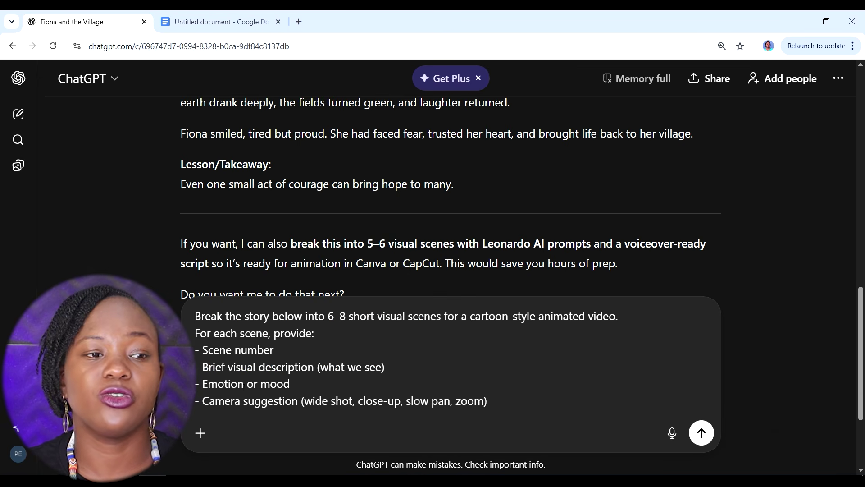
scroll(377, 412, "down", 1)
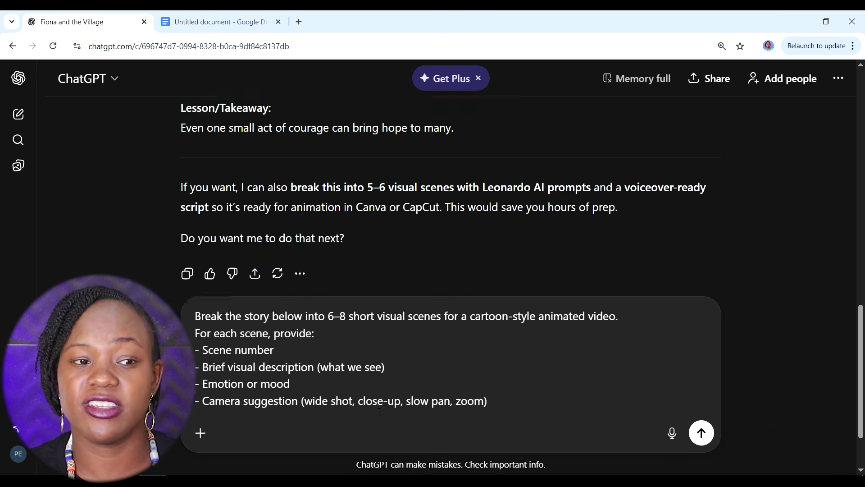
scroll(379, 411, "up", 1)
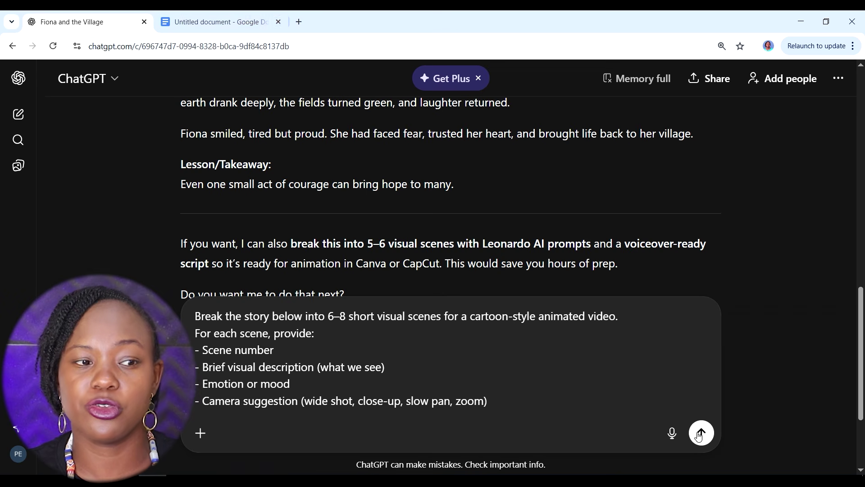
left_click(701, 433)
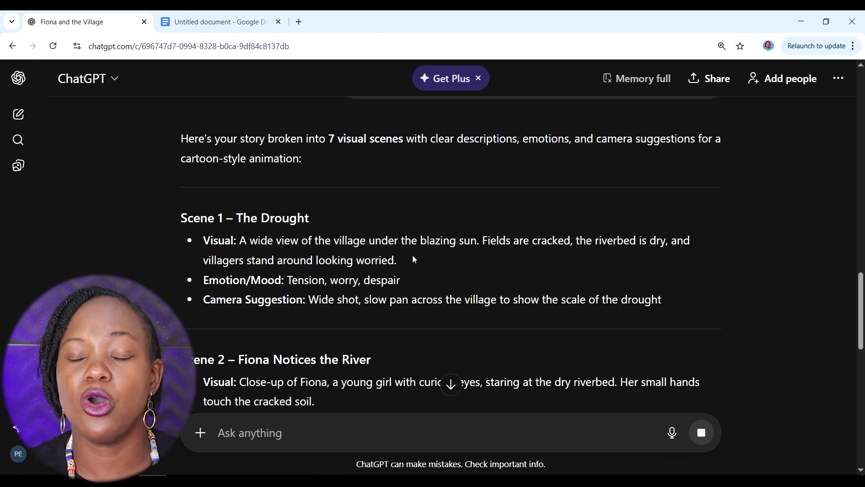
Review the scene breakdown, checking each scene's visual description, mood and camera suggestion.
scroll(444, 275, "down", 1)
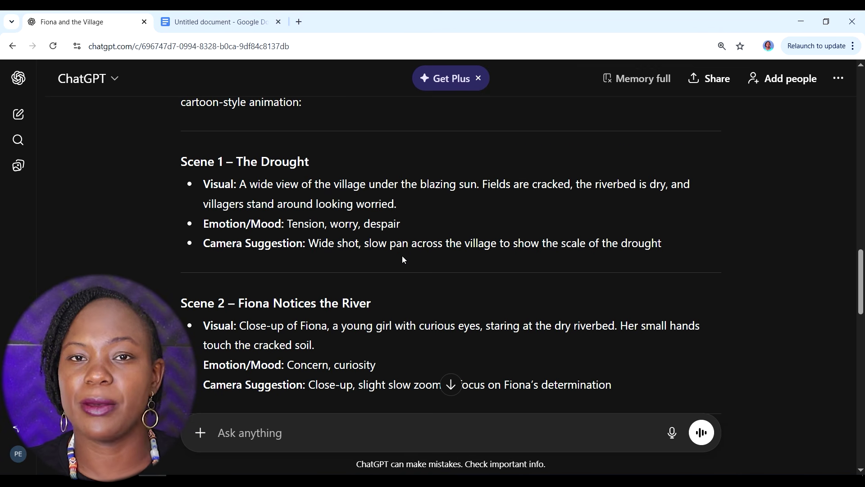
scroll(403, 259, "down", 2)
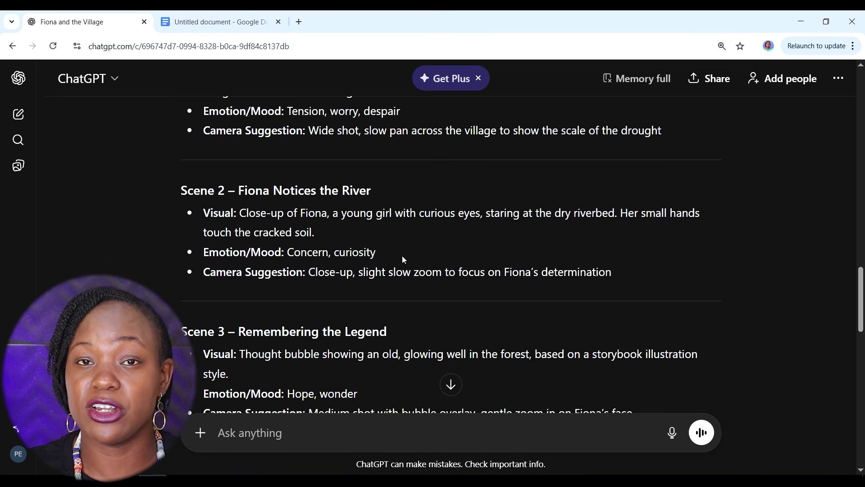
scroll(403, 259, "down", 2)
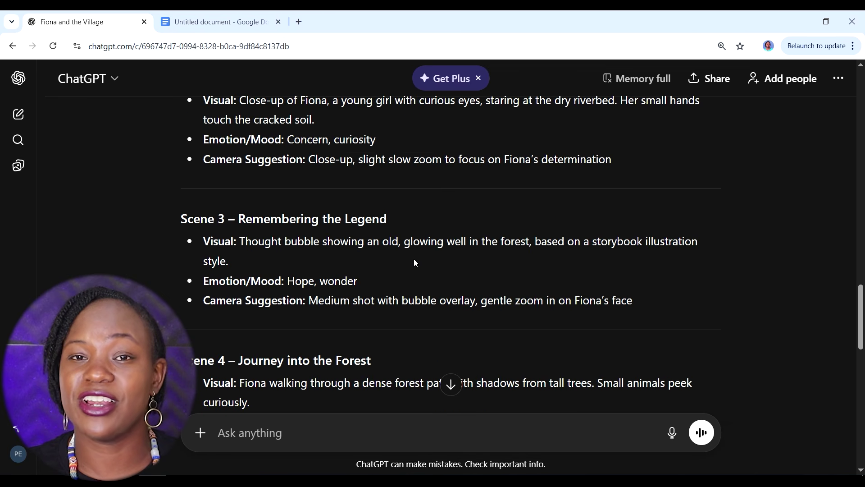
scroll(414, 263, "down", 1)
scroll(414, 263, "down", 2)
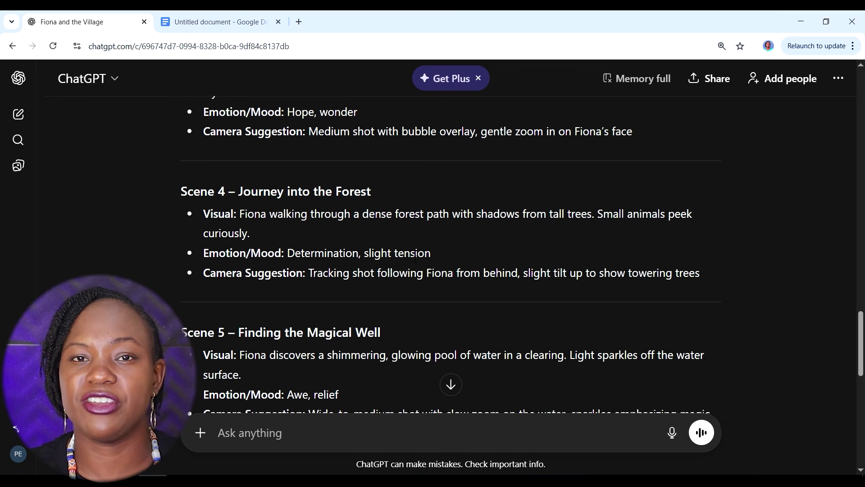
scroll(415, 259, "down", 2)
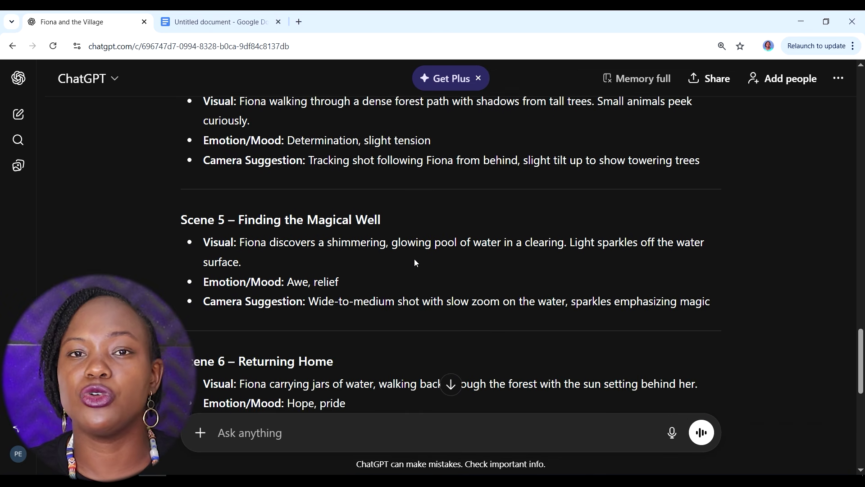
scroll(414, 263, "down", 2)
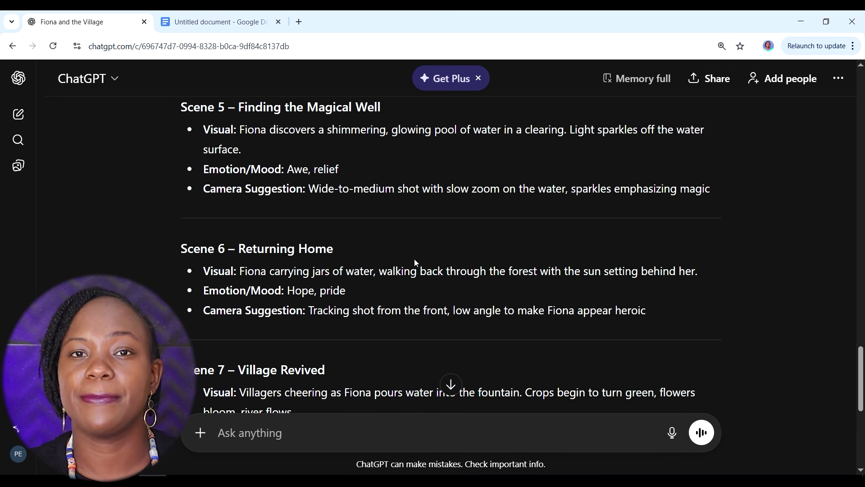
scroll(414, 262, "down", 3)
scroll(371, 225, "up", 2)
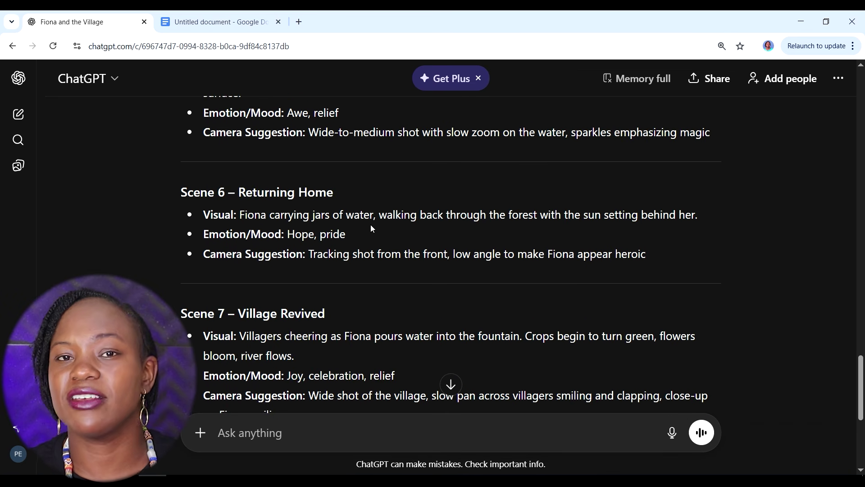
Draft the prompt "Generate image plus video prompts to bring this story to life. For each scene" and append the copied cartoon-style 2D illustration template.
scroll(372, 225, "down", 4)
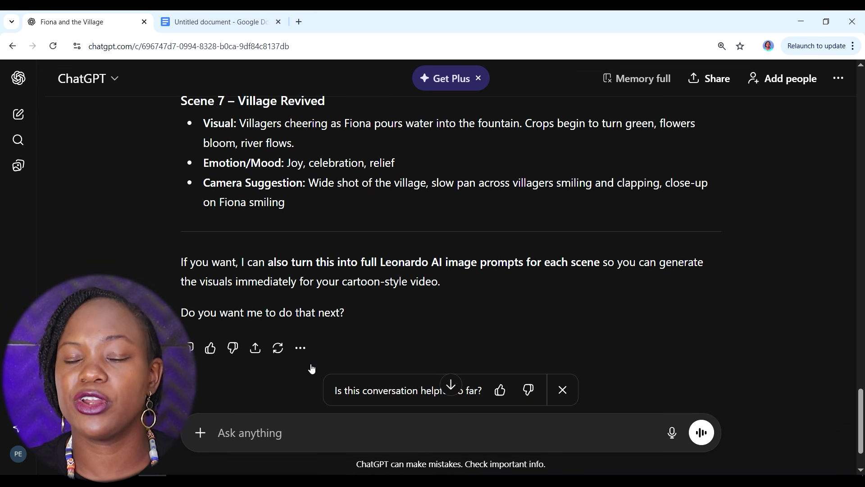
left_click(291, 430)
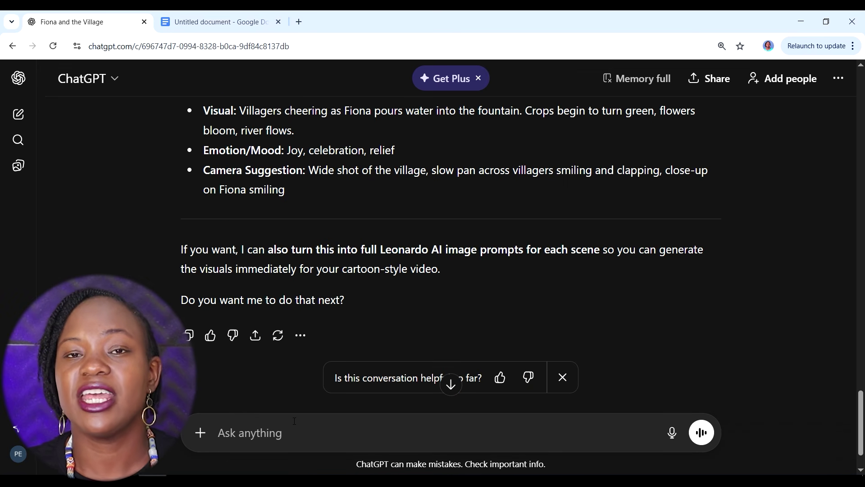
type("Generate")
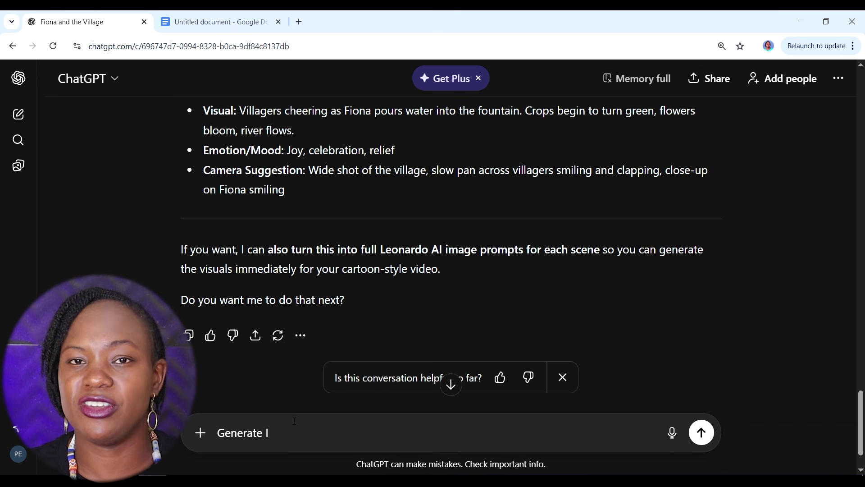
type(" image ")
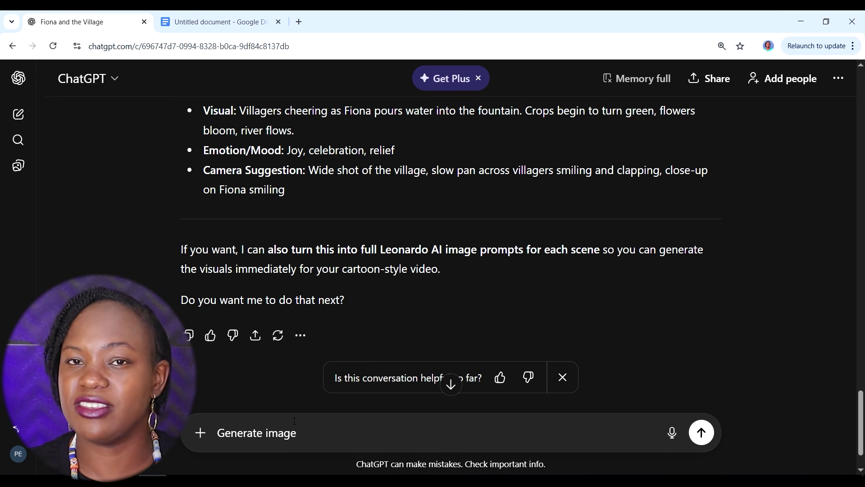
type("plus")
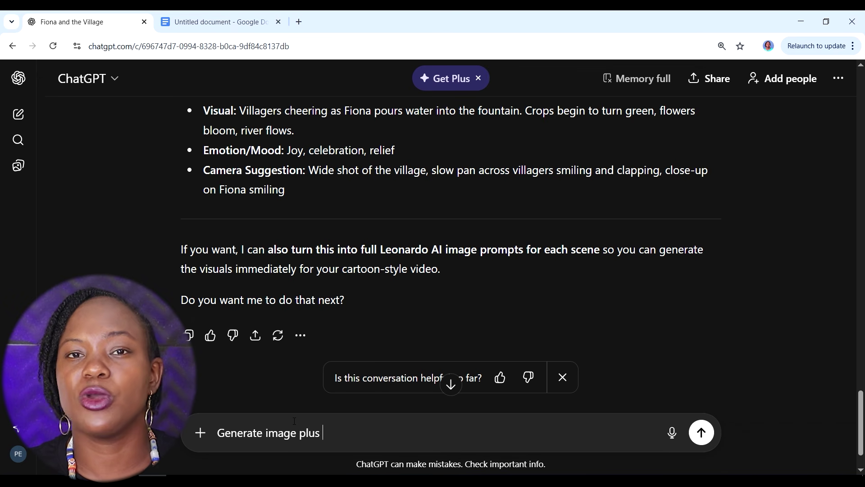
type(" video prompts to bring this story to life. For each scene")
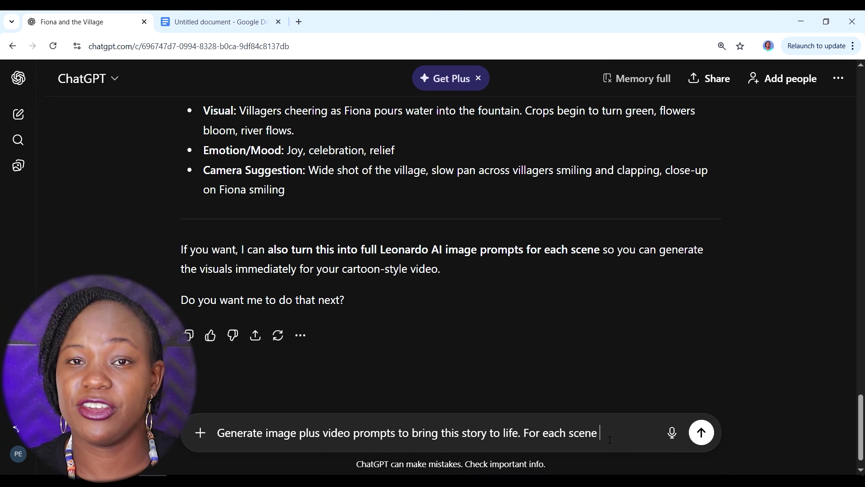
key("ctrl+v")
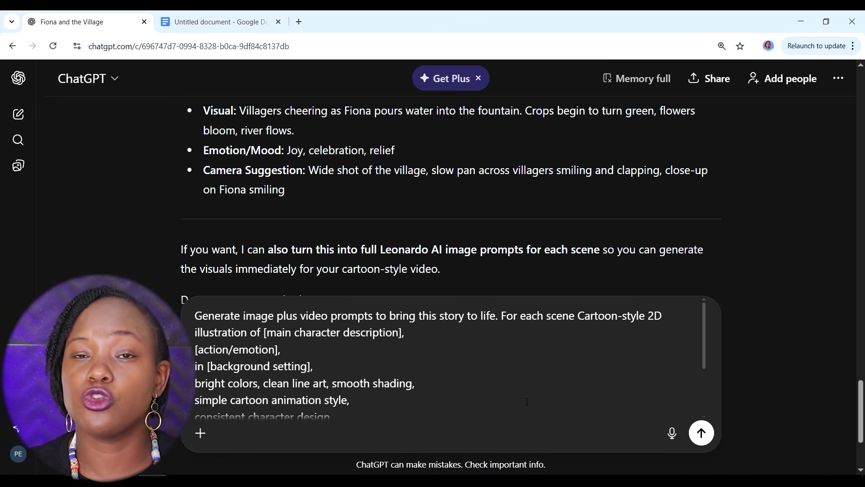
Insert "have" before "Cartoon-style 2D illustration", check the prompt through to "expressive emotions", and submit it.
scroll(454, 377, "up", 4)
scroll(455, 377, "down", 3)
scroll(461, 372, "up", 3)
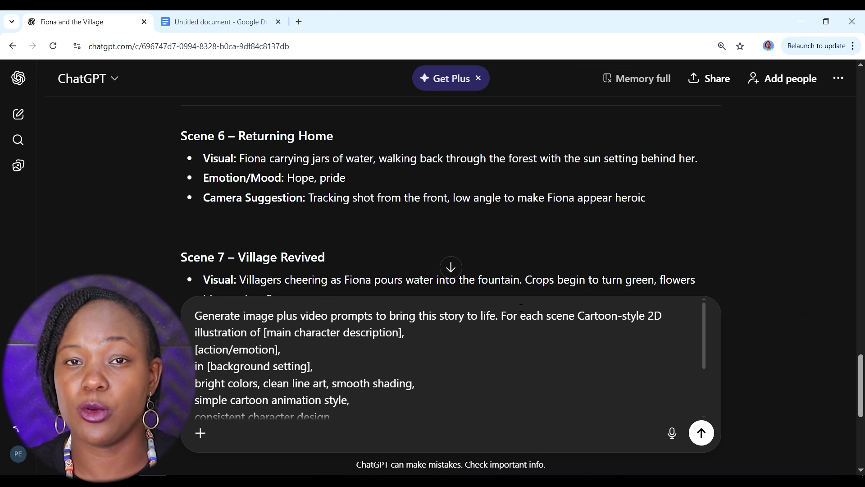
left_click(577, 317)
type("have")
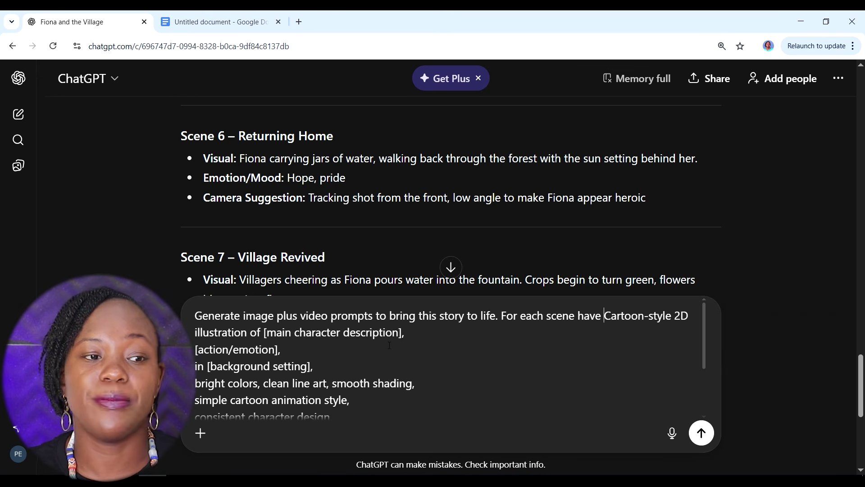
scroll(390, 345, "down", 1)
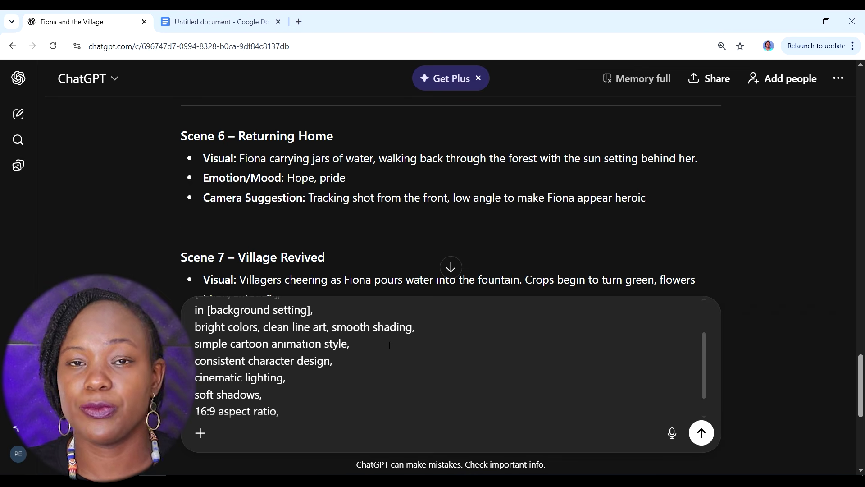
scroll(389, 345, "down", 3)
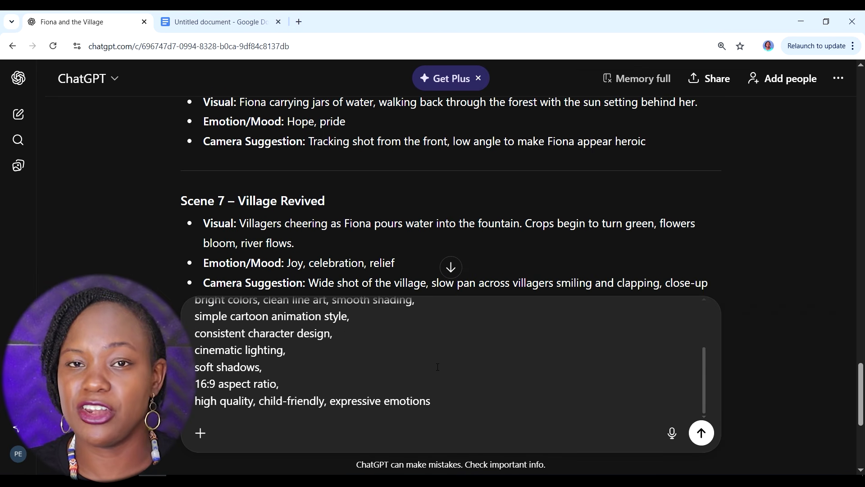
scroll(438, 367, "up", 4)
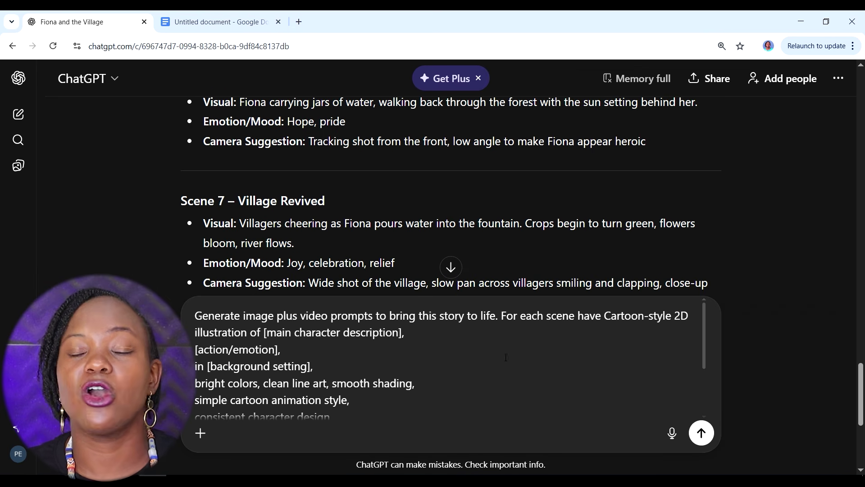
left_click(527, 364)
scroll(736, 428, "down", 5)
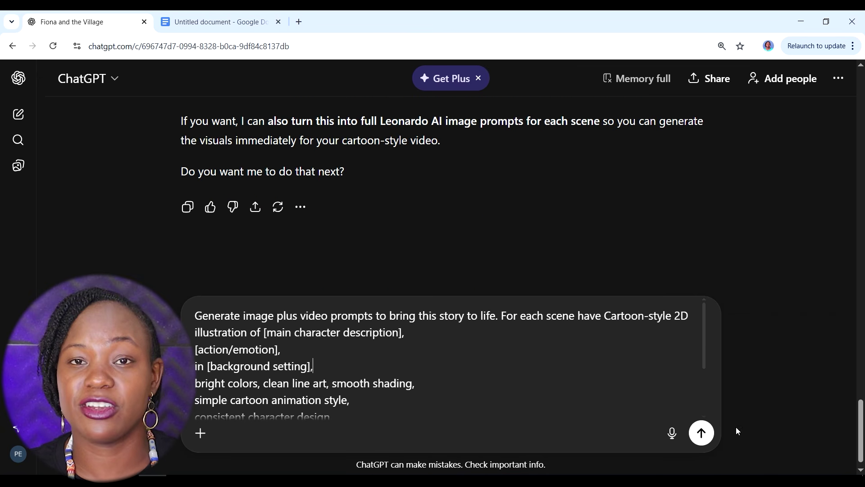
left_click(711, 434)
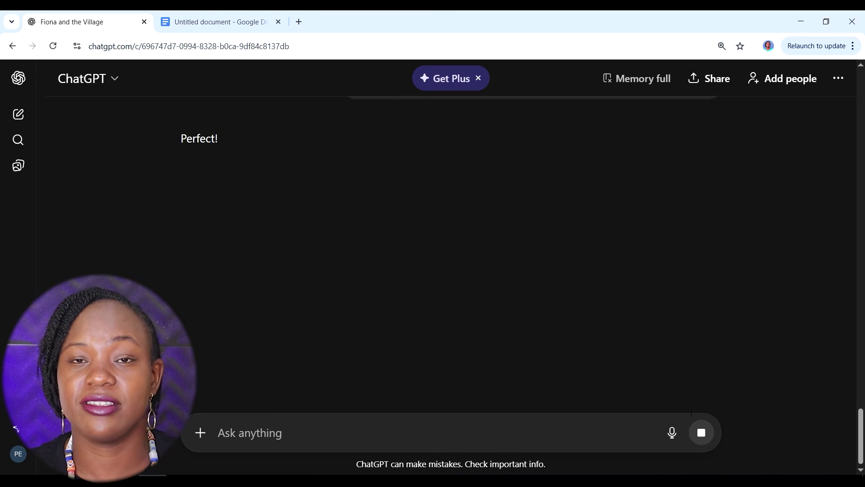
Read the generated image and video prompts for Scene 1 and Scene 2.
scroll(581, 339, "up", 3)
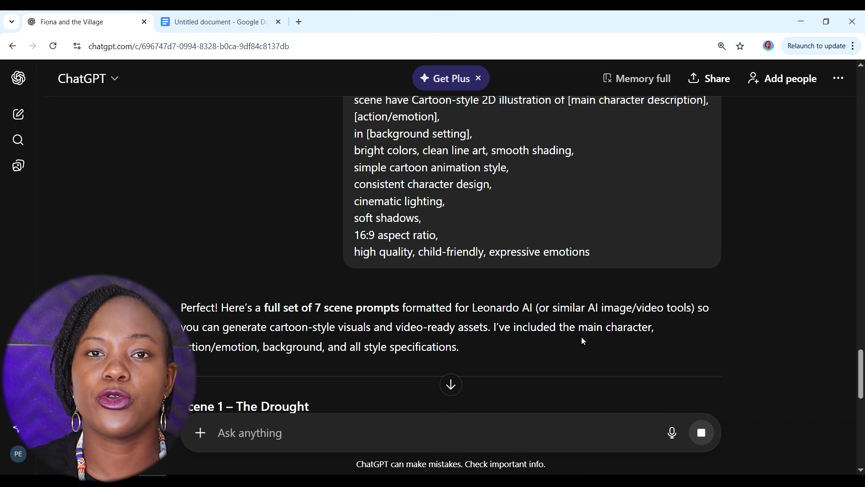
scroll(504, 298, "down", 5)
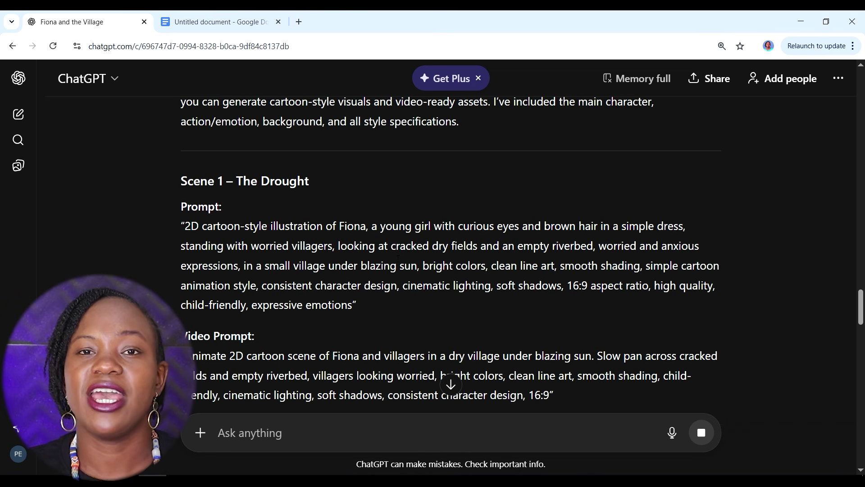
scroll(400, 258, "down", 3)
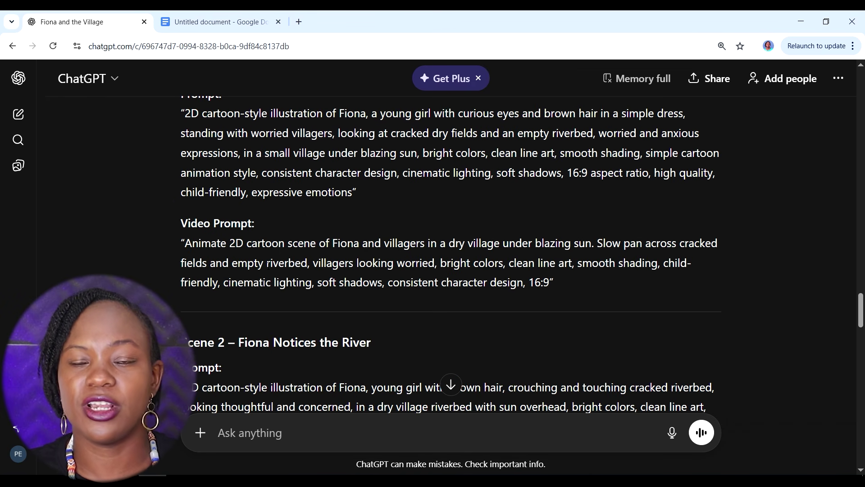
scroll(310, 262, "down", 3)
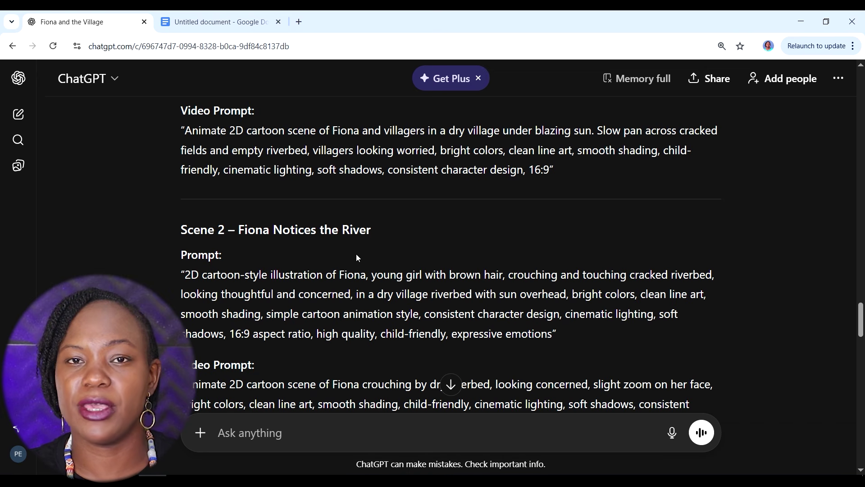
scroll(356, 257, "down", 1)
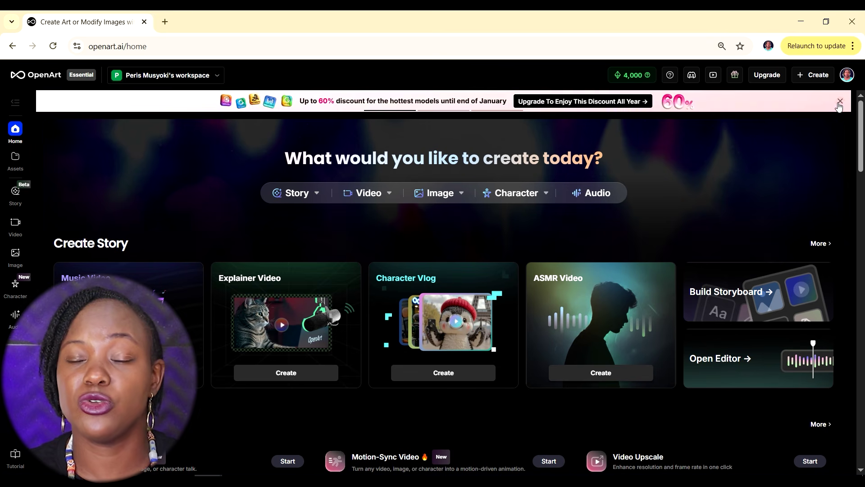
In OpenArt, dismiss the discount banner on the home page and start creating a character from a description.
left_click(842, 103)
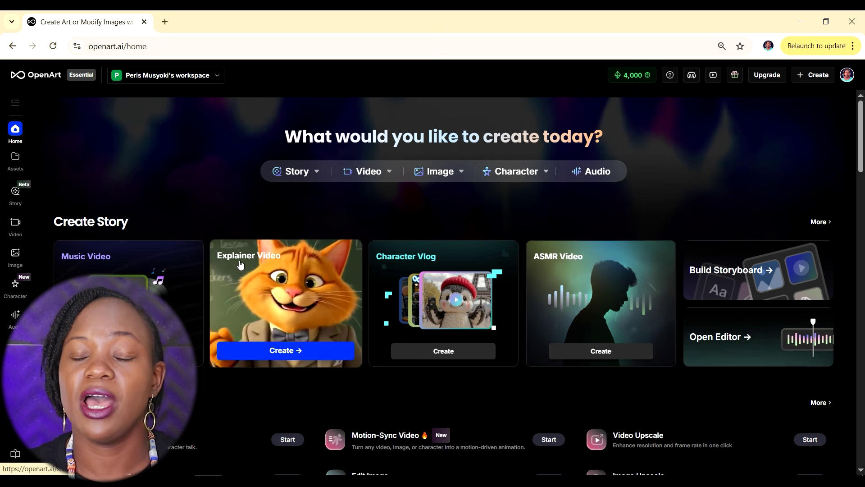
scroll(240, 265, "down", 7)
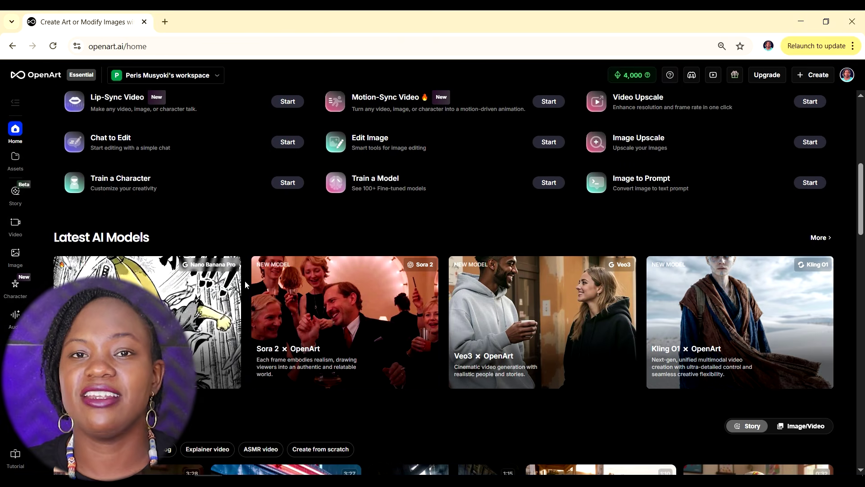
scroll(245, 281, "up", 7)
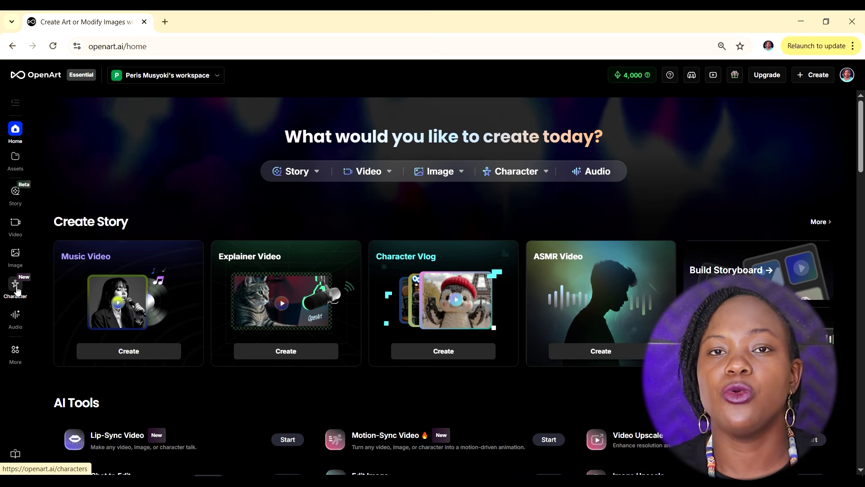
left_click(16, 291)
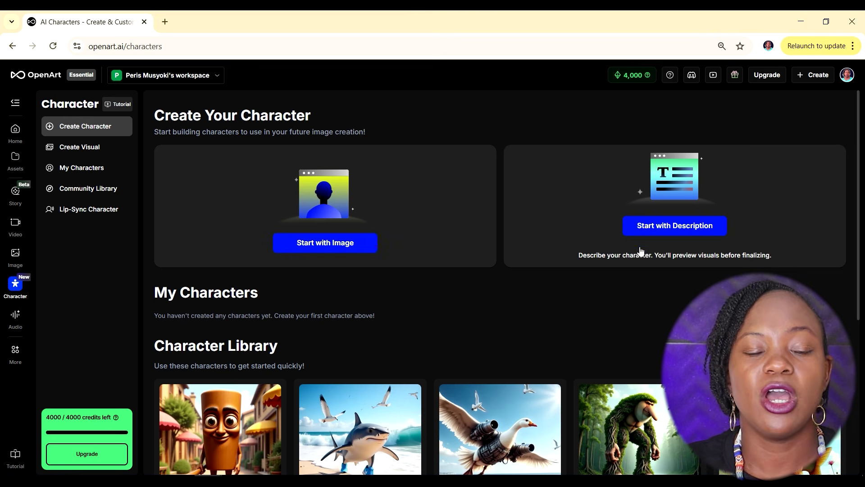
left_click(676, 226)
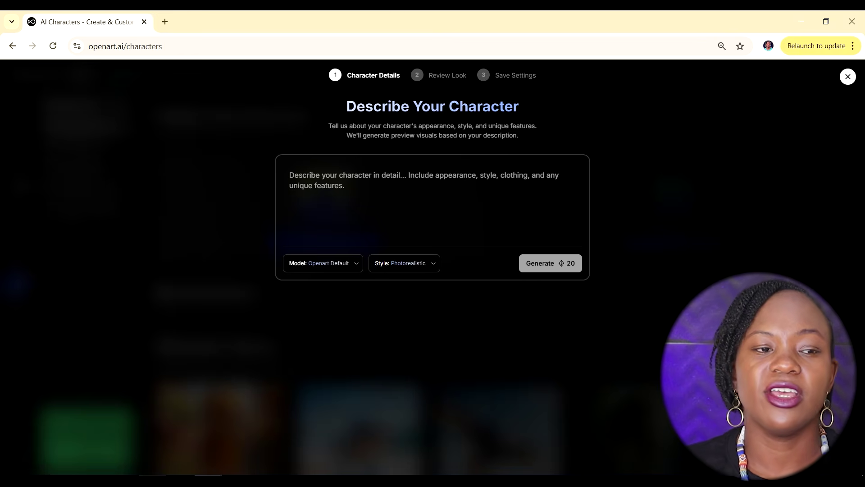
Copy Fiona's description, from "2D cartoon-style illustration" to "simple dress,", out of ChatGPT's Scene 1 prompt into OpenArt's character description.
left_click(153, 475)
left_click_drag(186, 226, 693, 224)
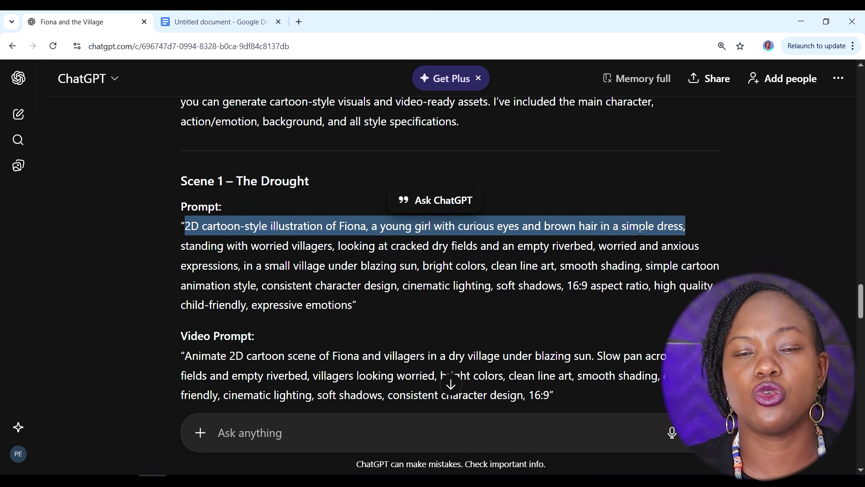
right_click(387, 232)
left_click(406, 248)
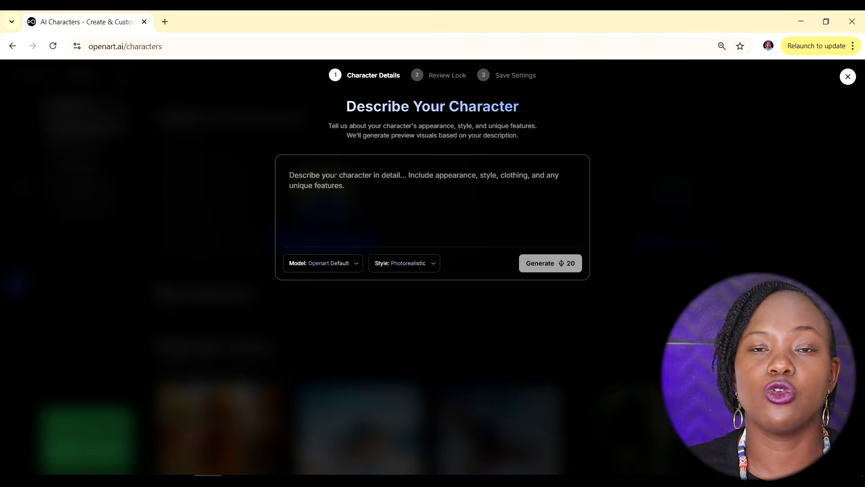
right_click(336, 175)
left_click(354, 303)
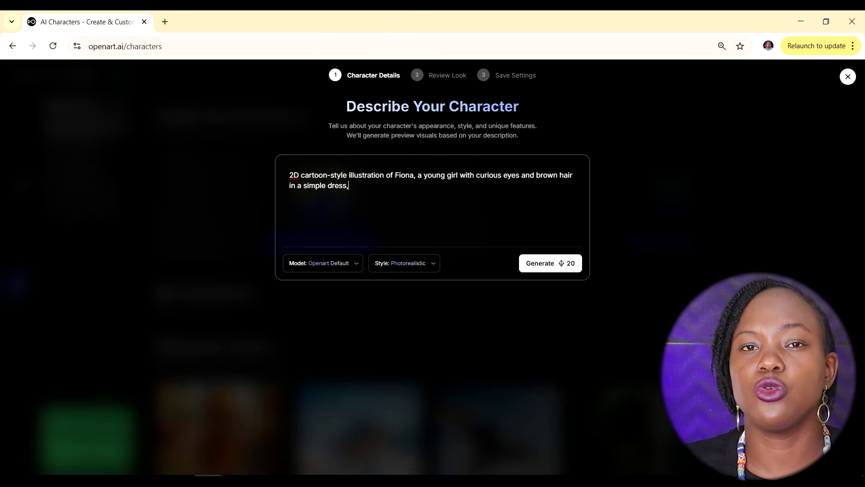
Choose the Openart Default model and the Pixar style, and generate the character previews.
left_click(325, 268)
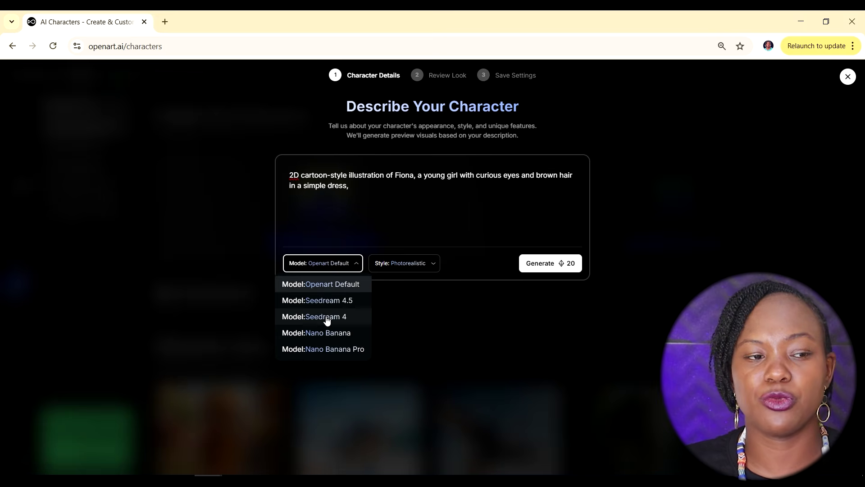
left_click(321, 284)
left_click(409, 262)
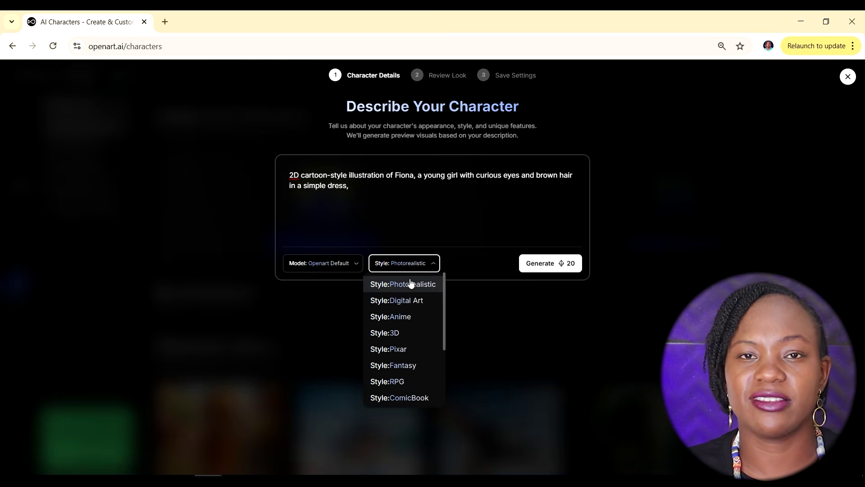
left_click(401, 349)
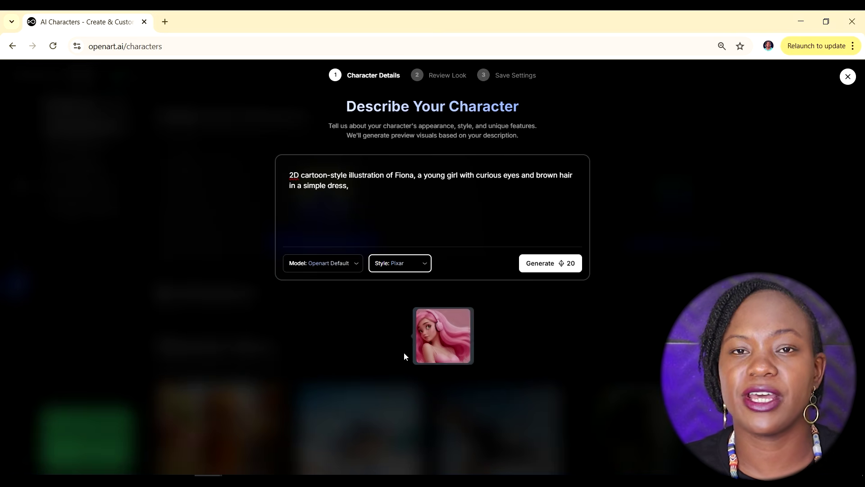
left_click(550, 269)
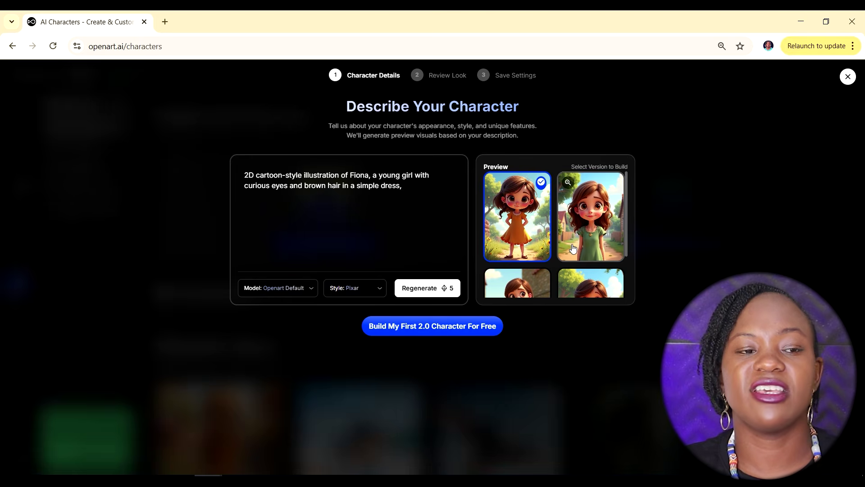
Compare all the generated preview versions of the Fiona character.
scroll(583, 230, "down", 2)
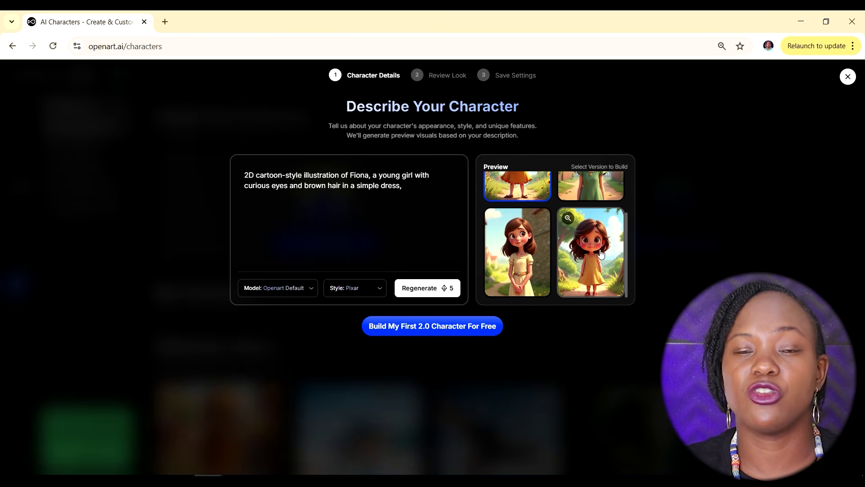
scroll(612, 274, "up", 2)
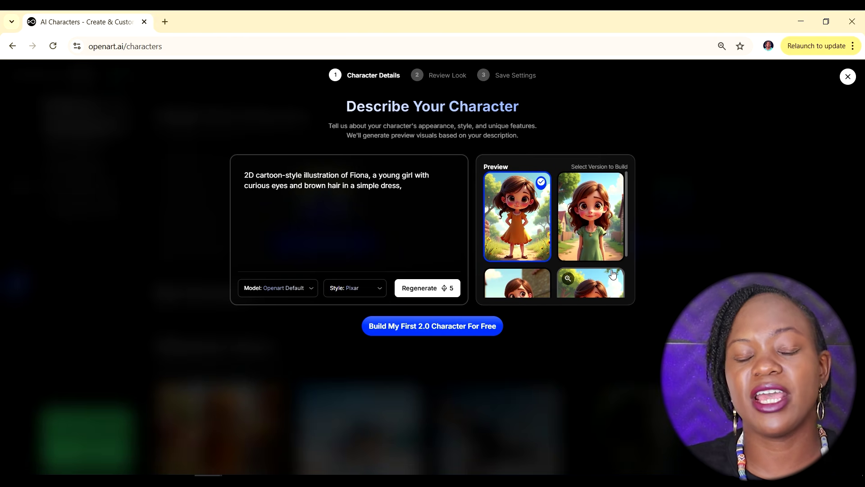
scroll(612, 273, "down", 2)
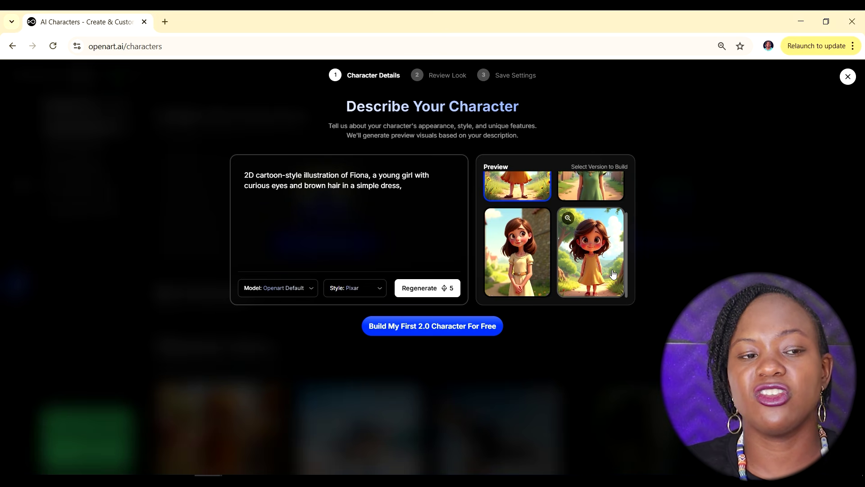
scroll(613, 274, "up", 2)
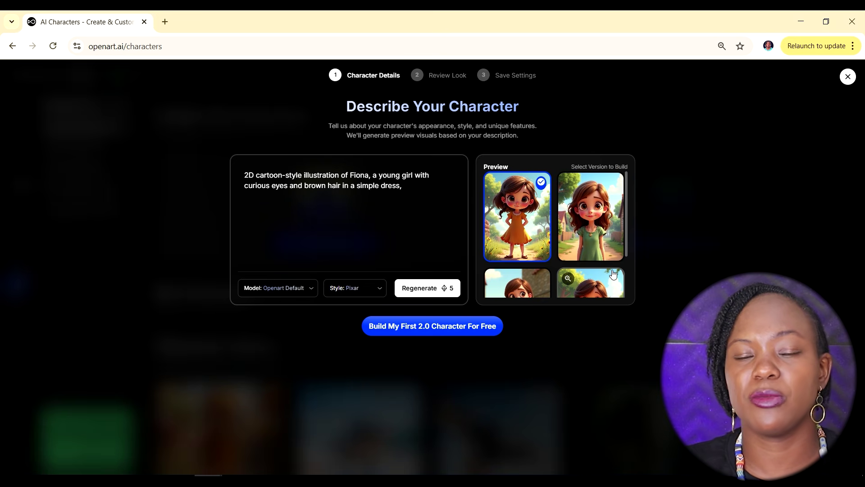
Choose the preview of Fiona in the cream dress beside a stone wall and build the character from it.
scroll(613, 273, "down", 2)
left_click(515, 261)
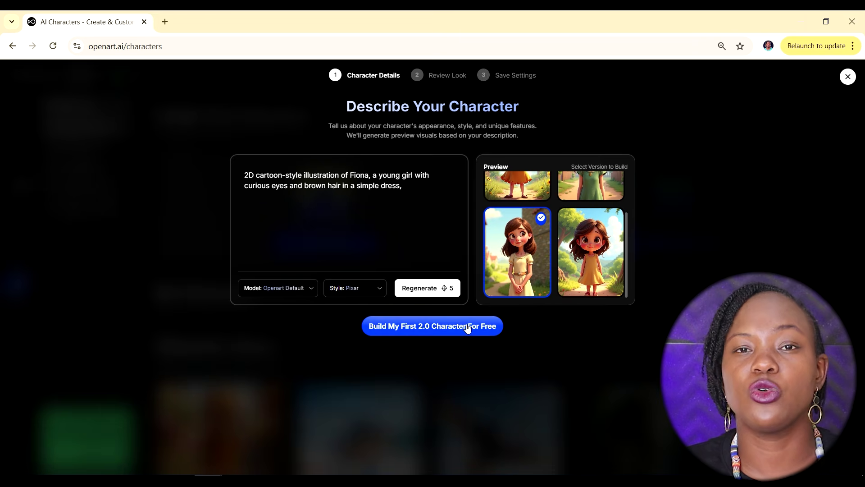
left_click(434, 331)
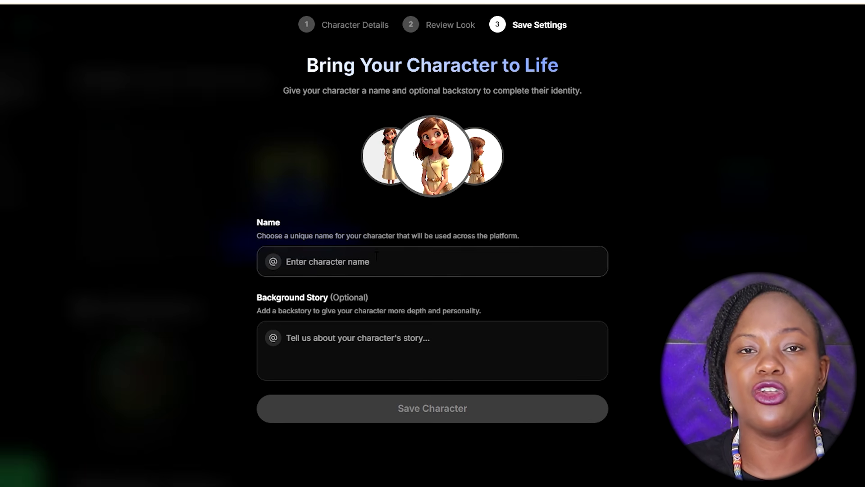
Name the character Fiona, leave the background story empty, save the character, and finish the setup.
left_click(359, 267)
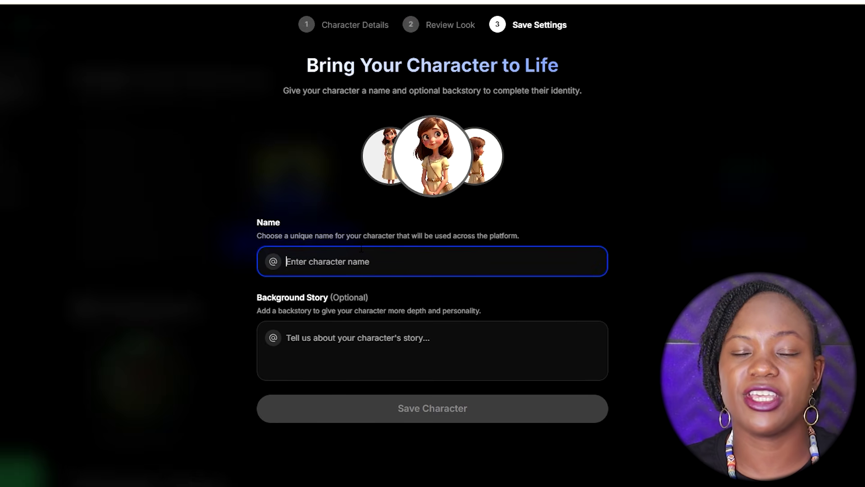
type("Fion")
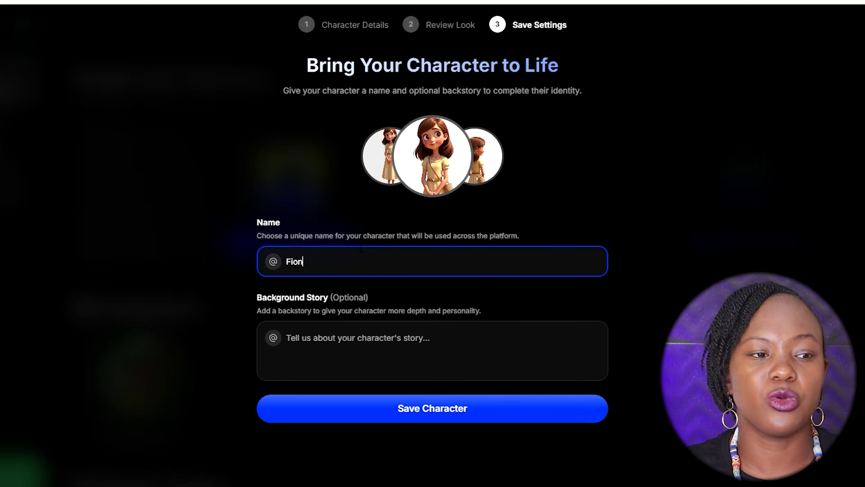
type("a")
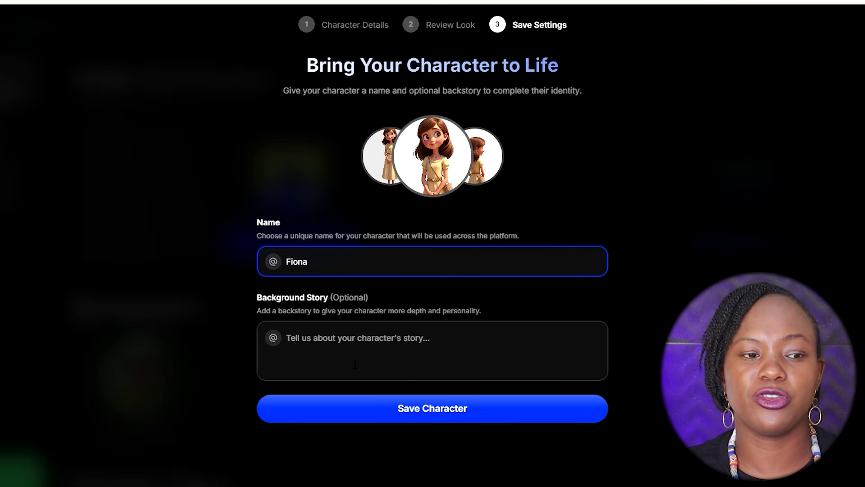
left_click(397, 413)
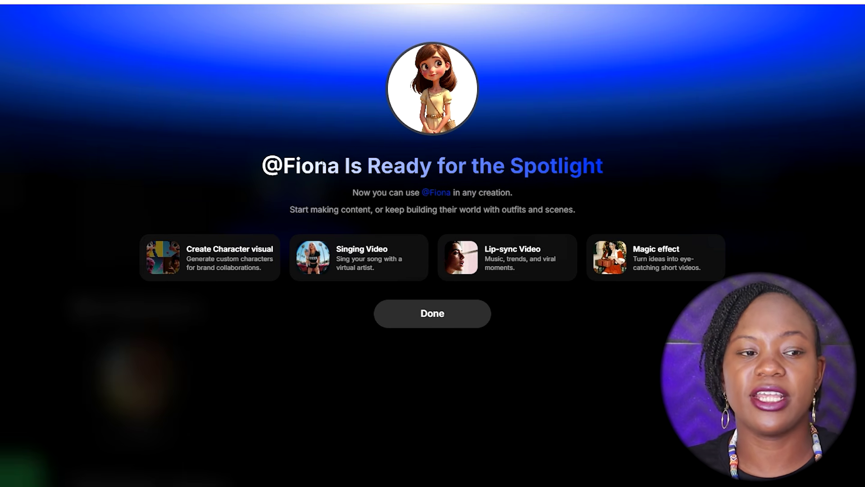
left_click(414, 320)
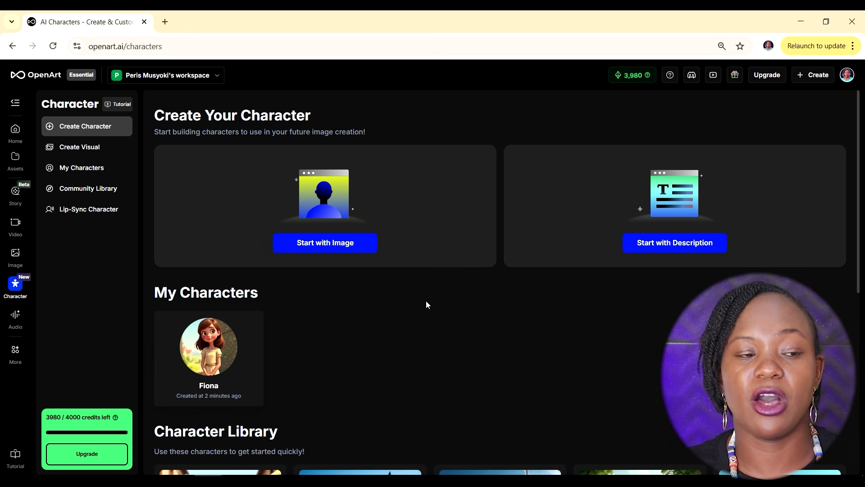
Start a new character visual and choose Fiona from the user's own characters.
mouse_move(230, 356)
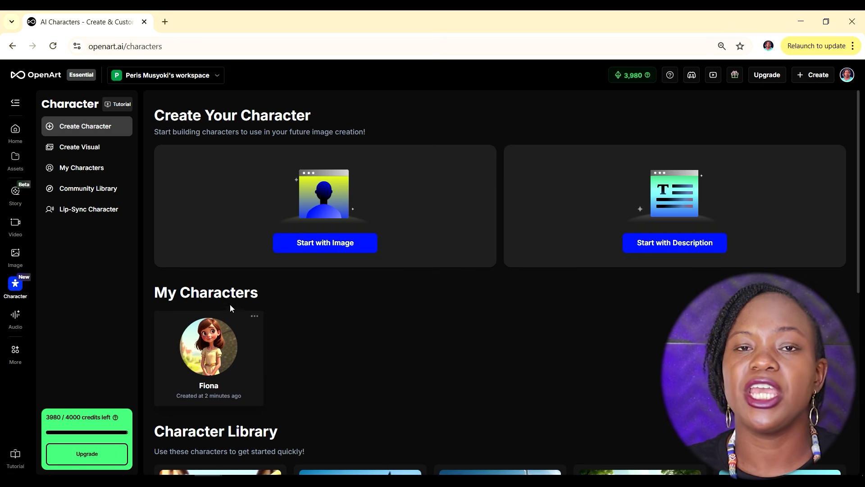
left_click(16, 261)
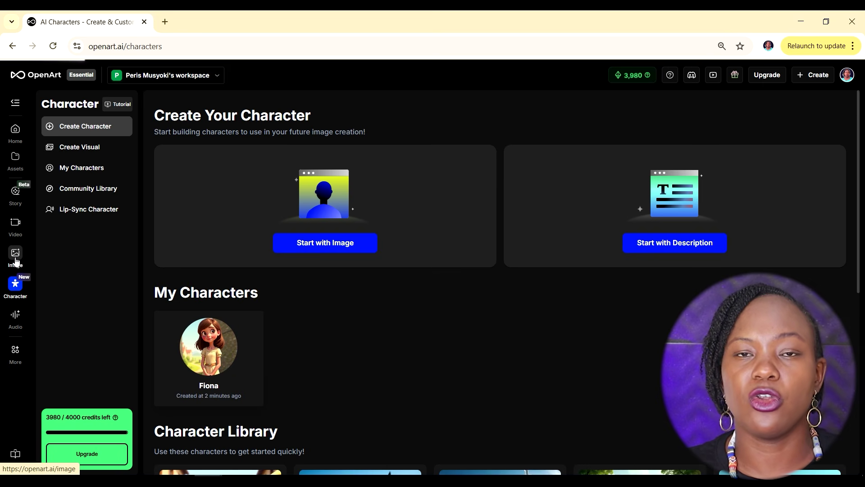
left_click(89, 150)
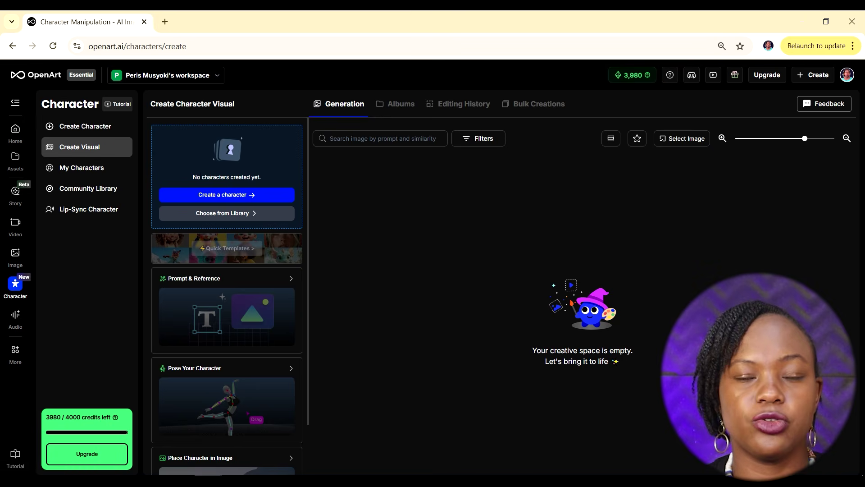
left_click(202, 213)
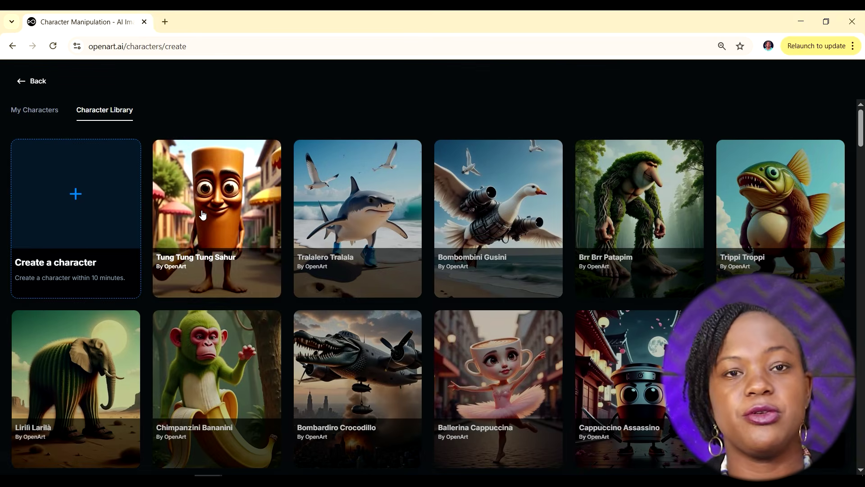
left_click(26, 112)
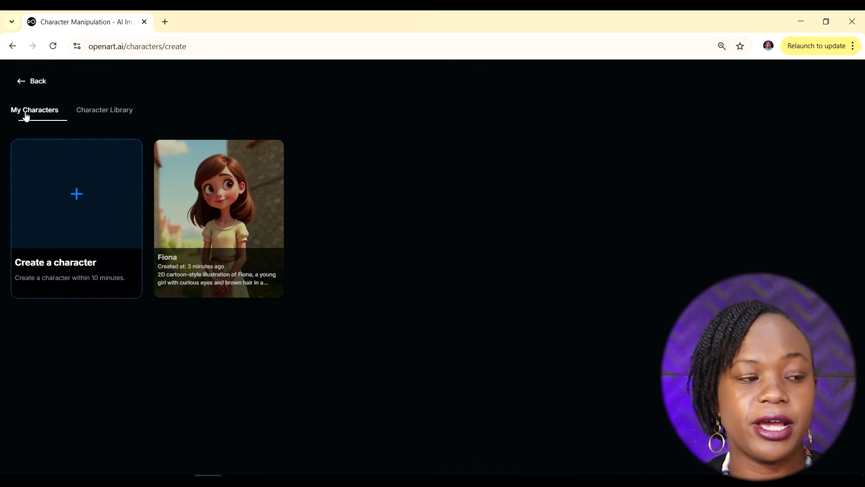
left_click(218, 198)
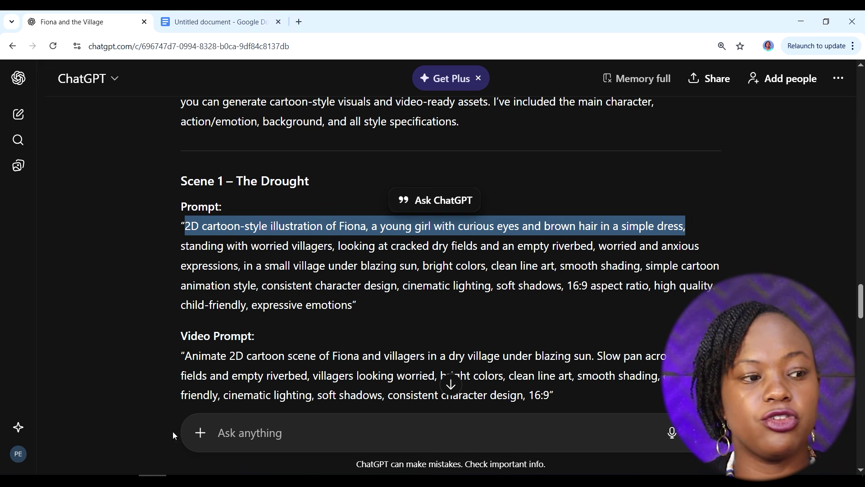
key("alt+Tab")
left_click(342, 306)
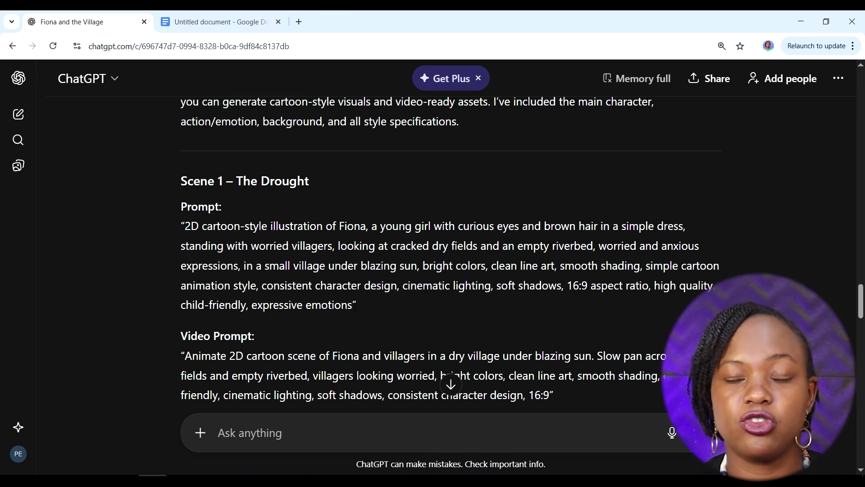
left_click_drag(352, 310, 187, 225)
right_click(210, 228)
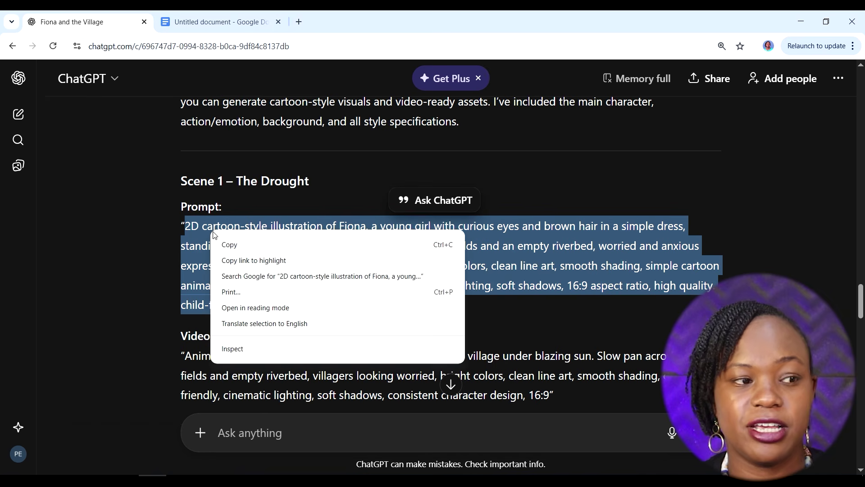
left_click(232, 245)
key("alt+Tab")
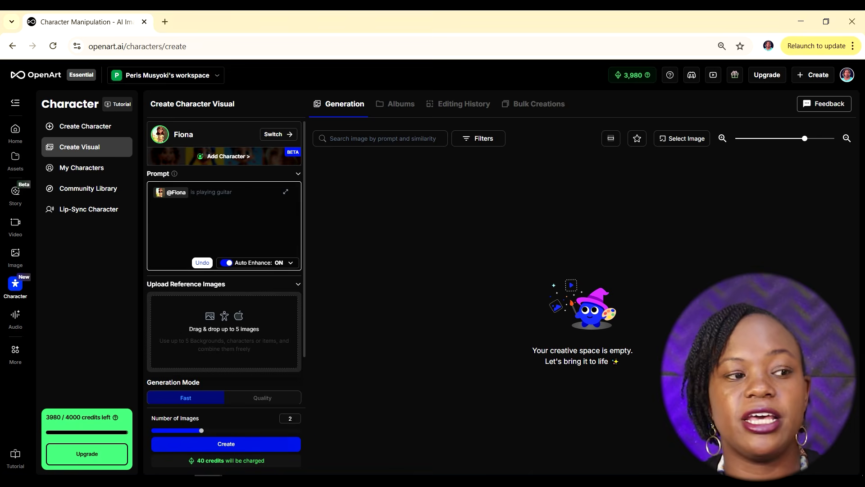
right_click(235, 190)
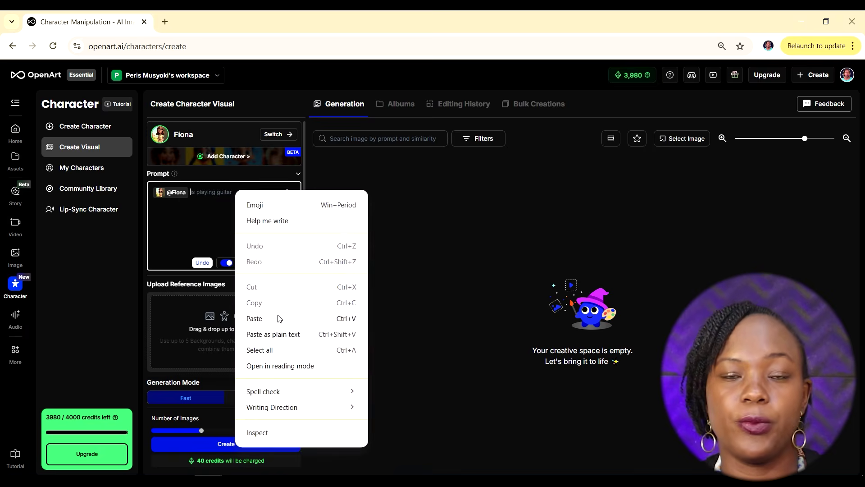
left_click(254, 318)
scroll(203, 216, "up", 5)
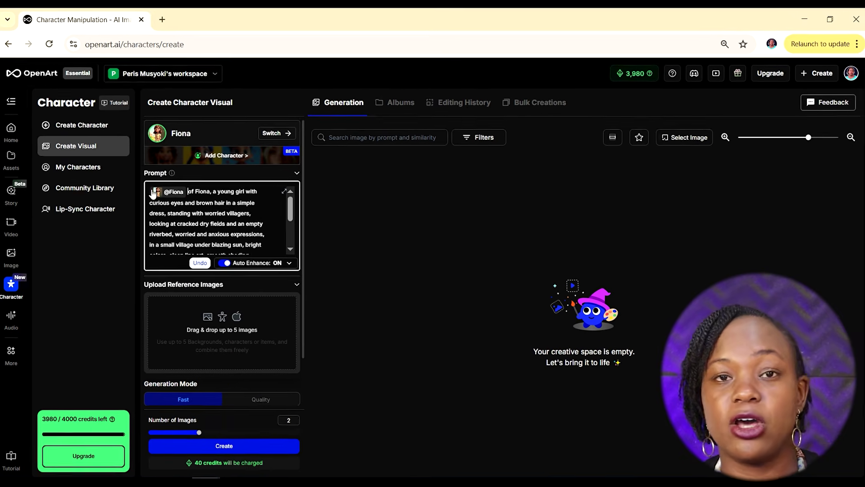
right_click(153, 193)
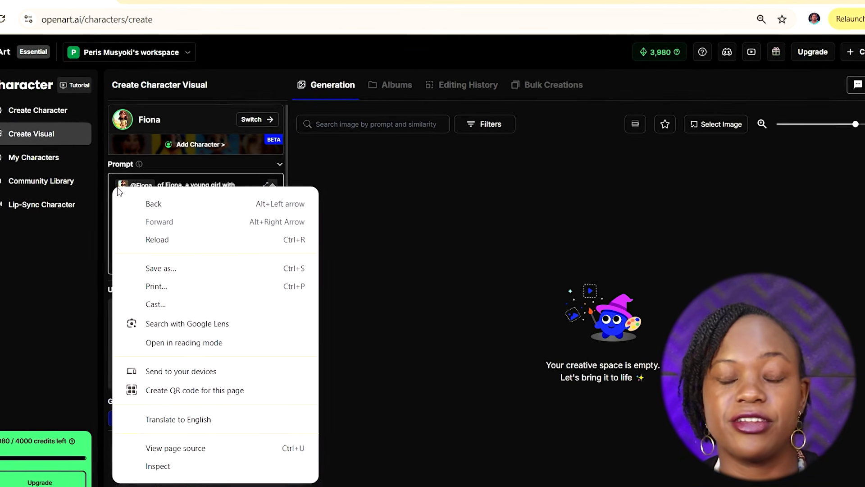
left_click(239, 164)
scroll(203, 226, "down", 5)
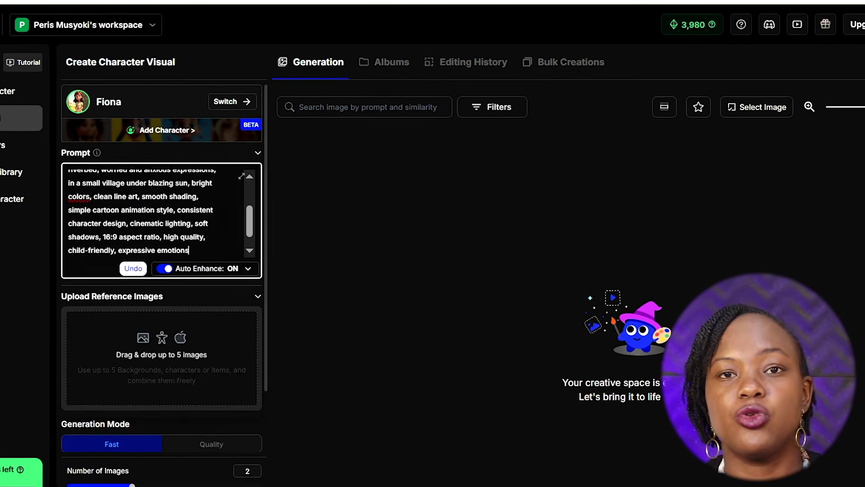
scroll(226, 270, "up", 5)
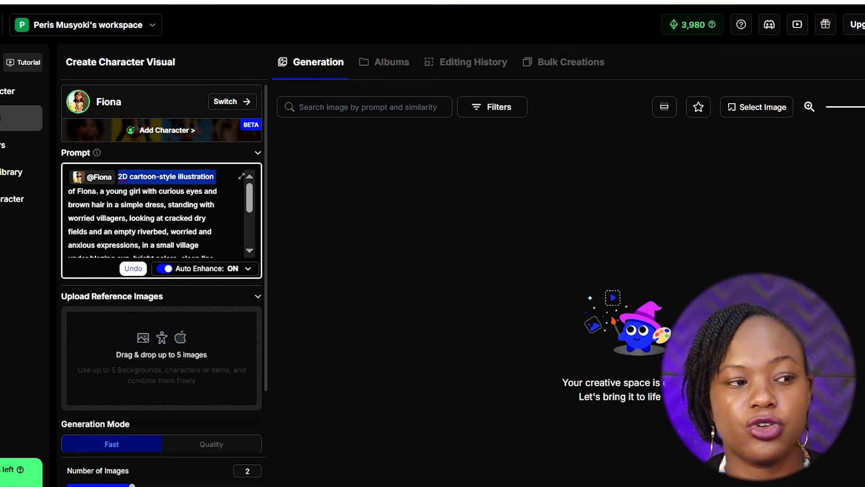
left_click_drag(96, 192, 73, 191)
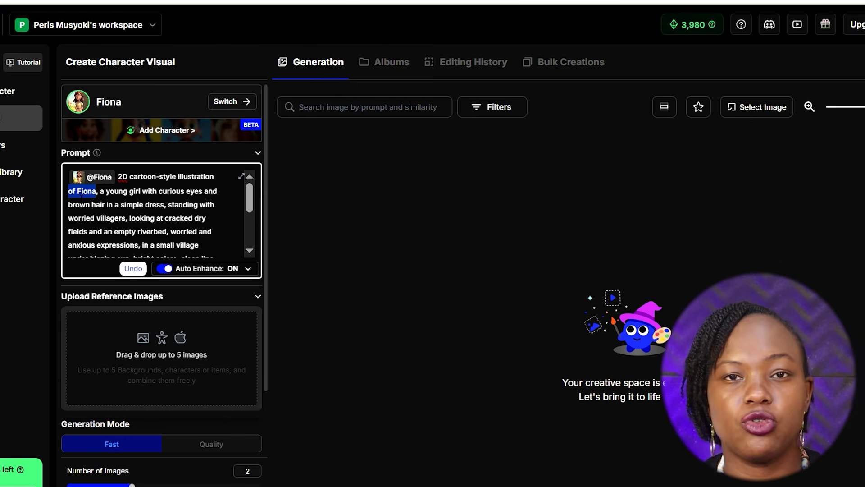
type("@")
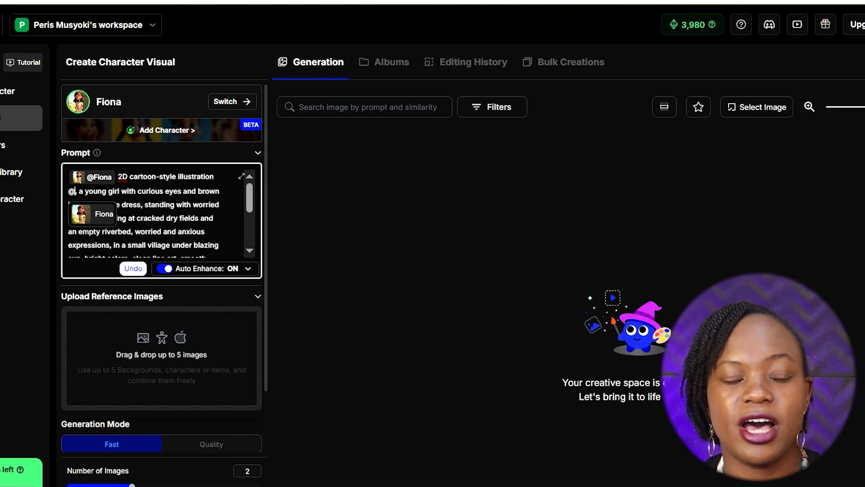
left_click(99, 216)
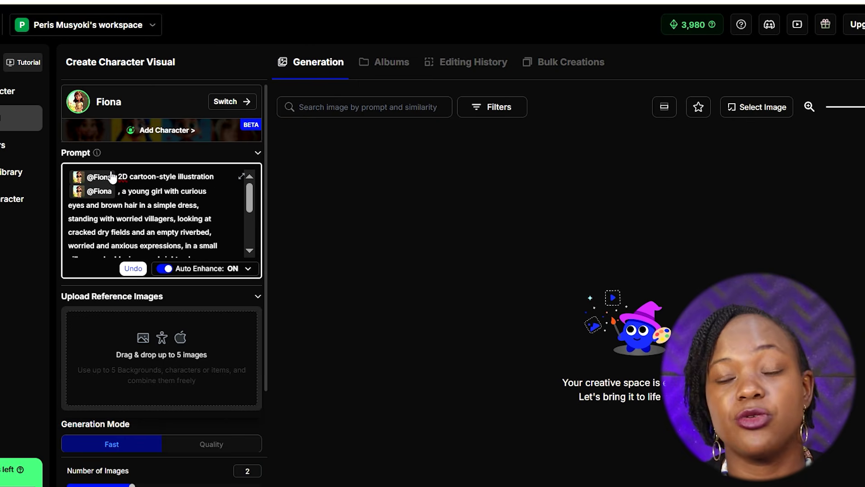
left_click_drag(112, 177, 113, 194)
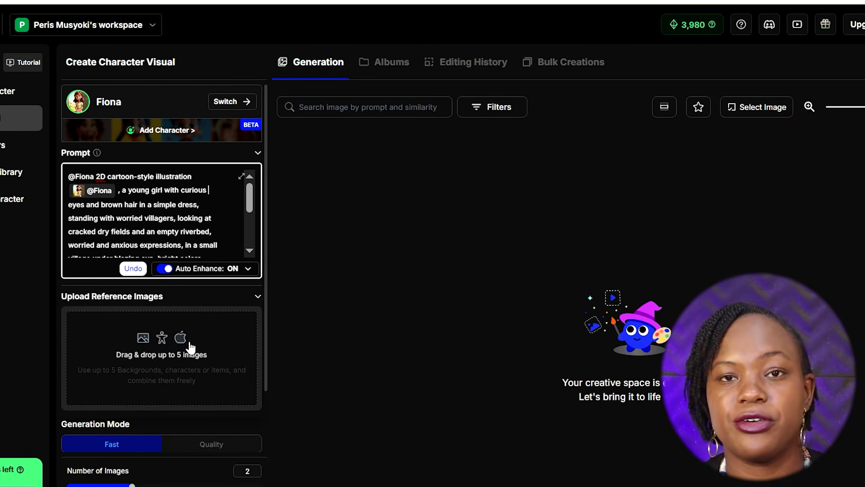
Use Widescreen (16:9) at 2K with the Auto model, and generate two images of Scene 1.
scroll(190, 347, "down", 2)
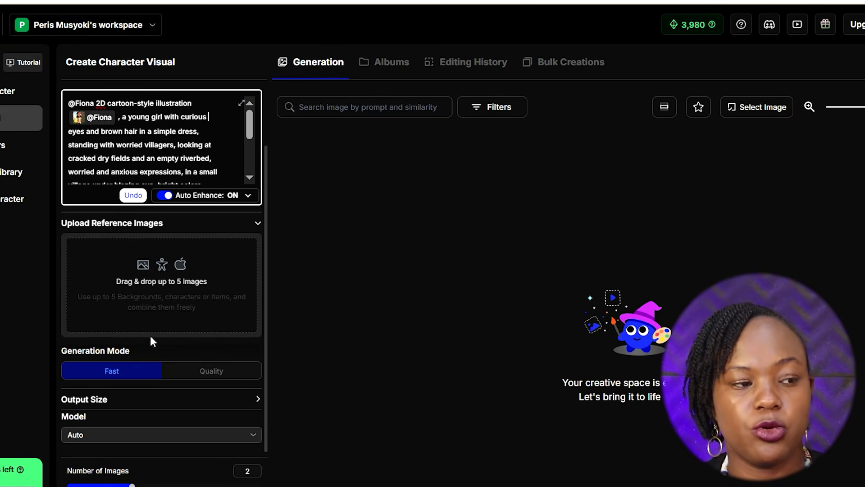
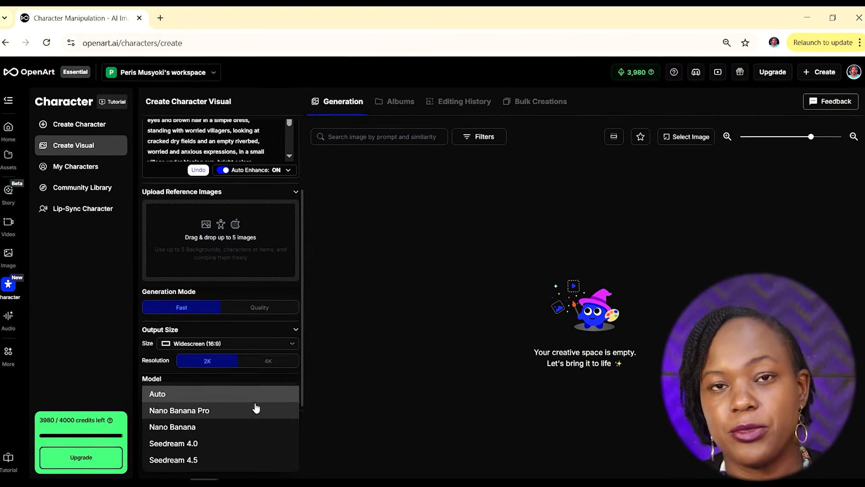
left_click(255, 395)
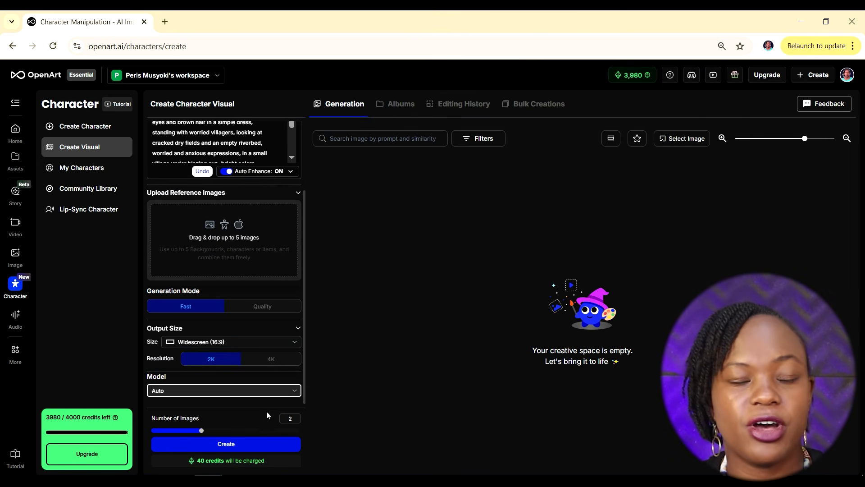
left_click(252, 446)
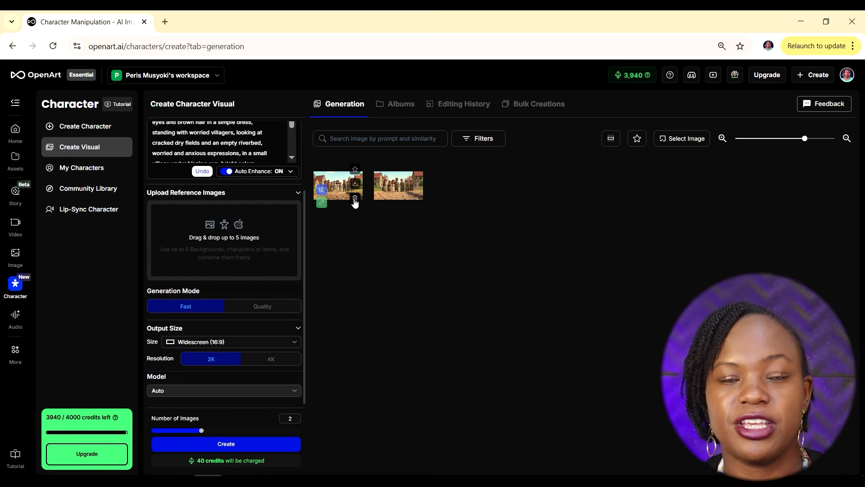
View both generated Scene 1 images at larger size and compare how Fiona and the villagers look.
left_click(334, 189)
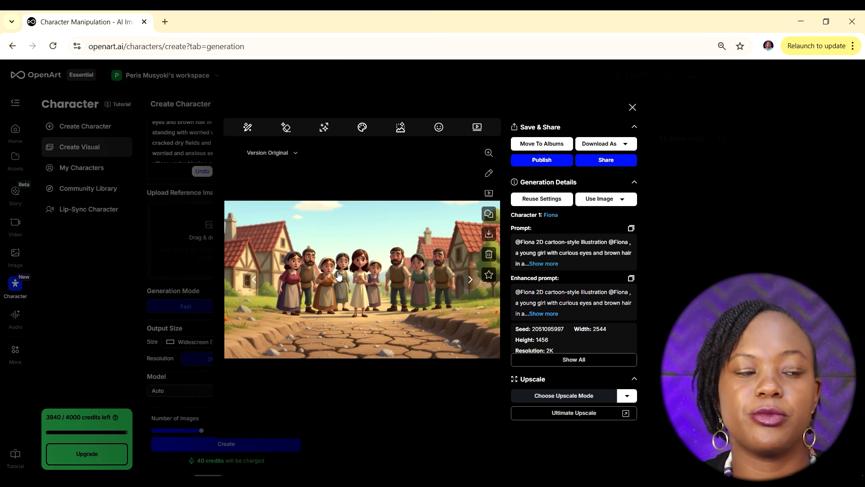
left_click(468, 279)
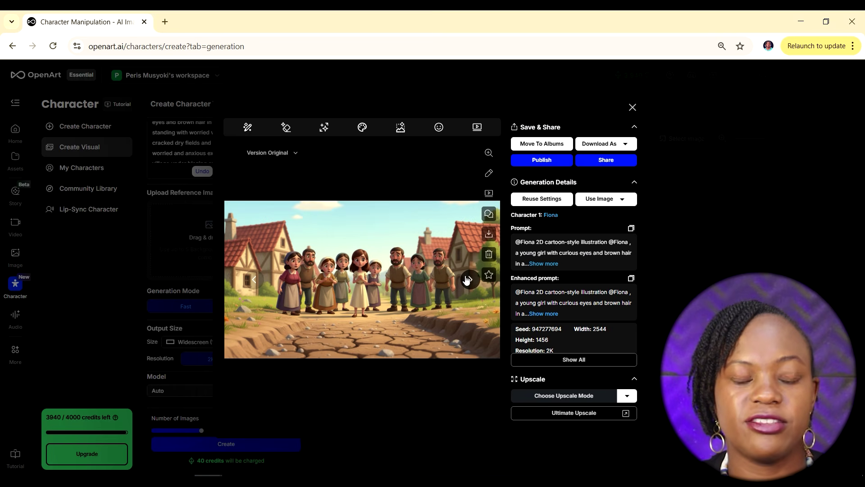
left_click(468, 280)
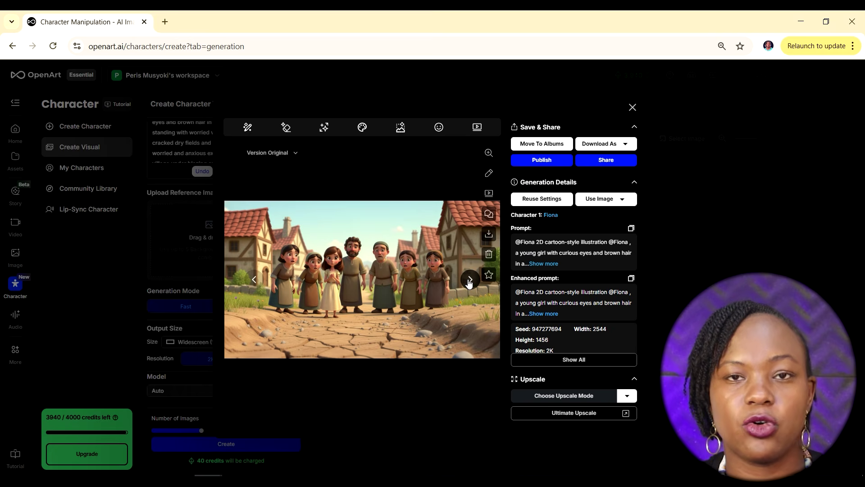
left_click(632, 107)
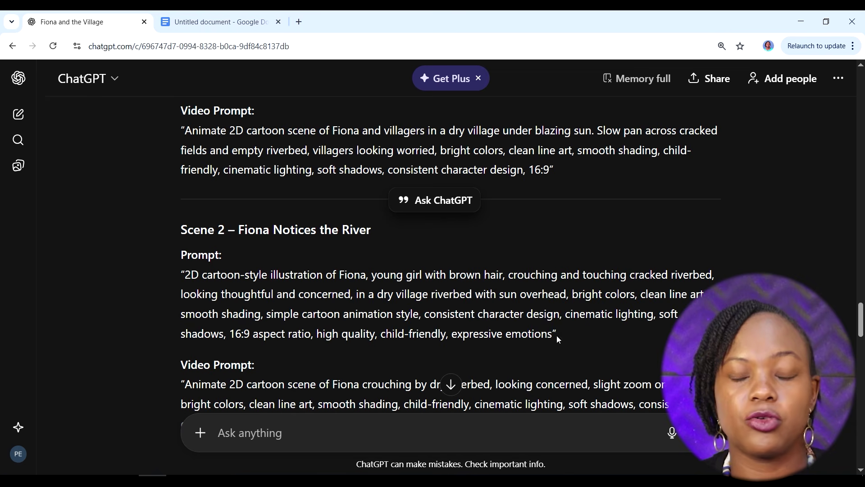
Copy the full Scene 2 image prompt from ChatGPT and replace OpenArt's existing character visual prompt with it.
left_click_drag(558, 334, 187, 271)
right_click(251, 296)
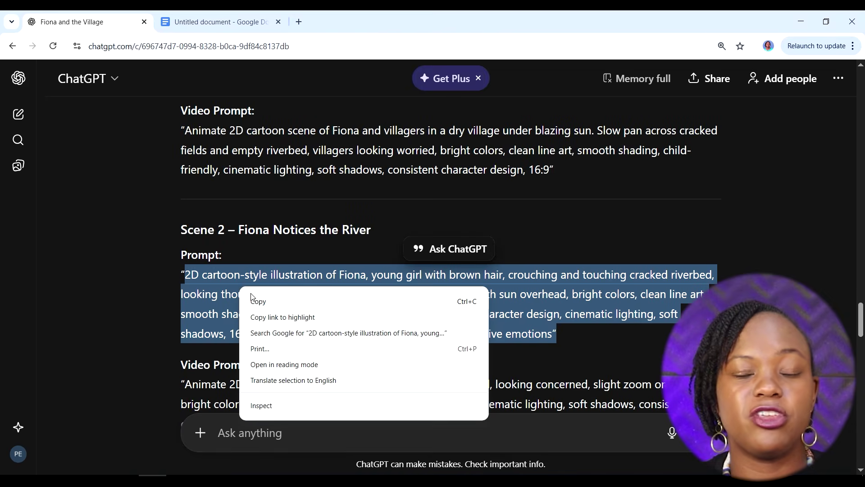
left_click(259, 301)
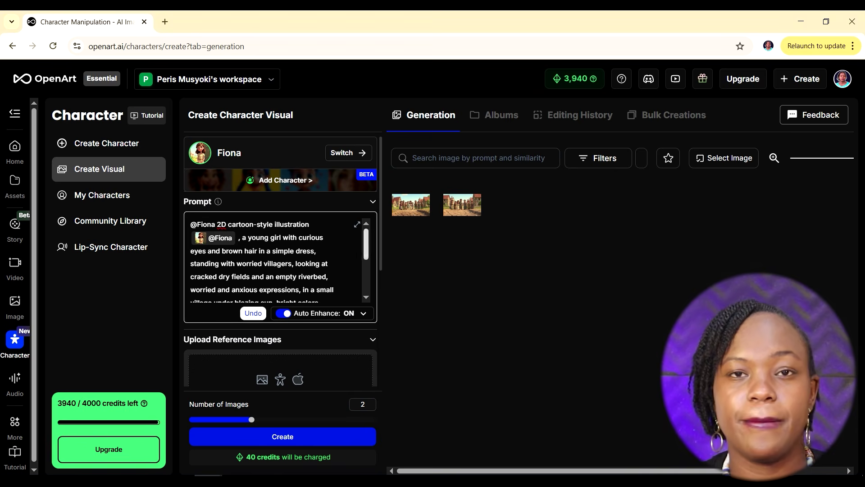
left_click(322, 300)
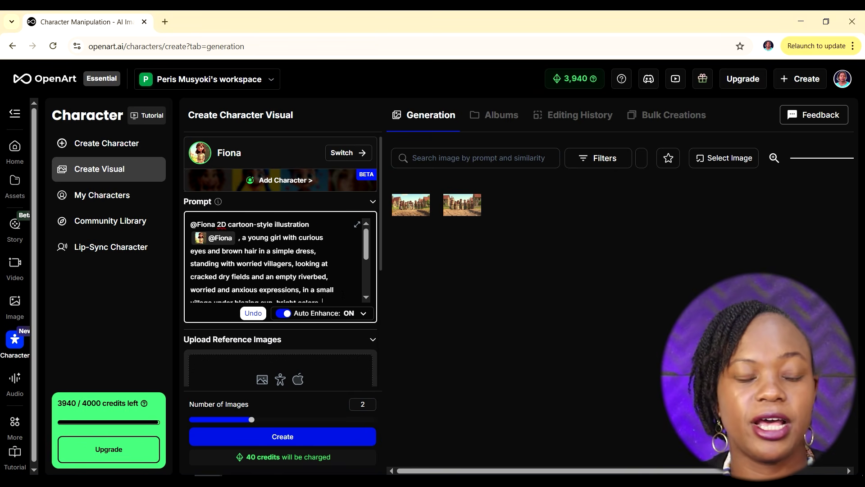
key("ctrl+a")
key("ctrl+v")
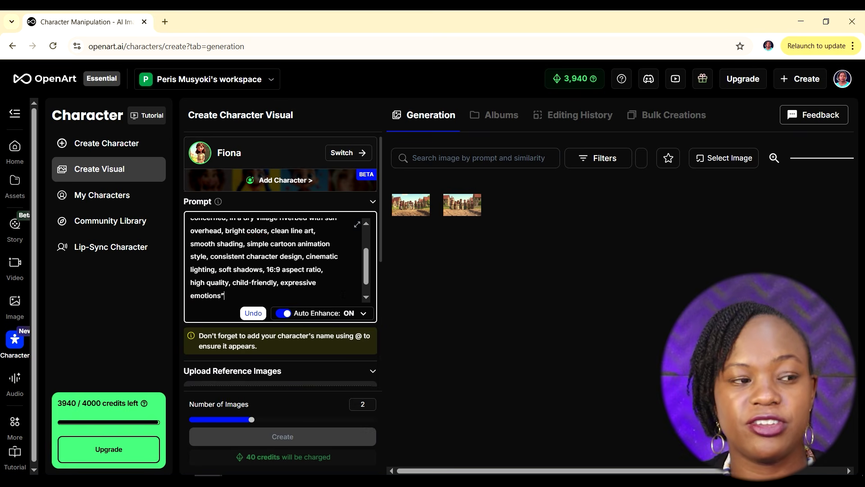
scroll(271, 262, "up", 3)
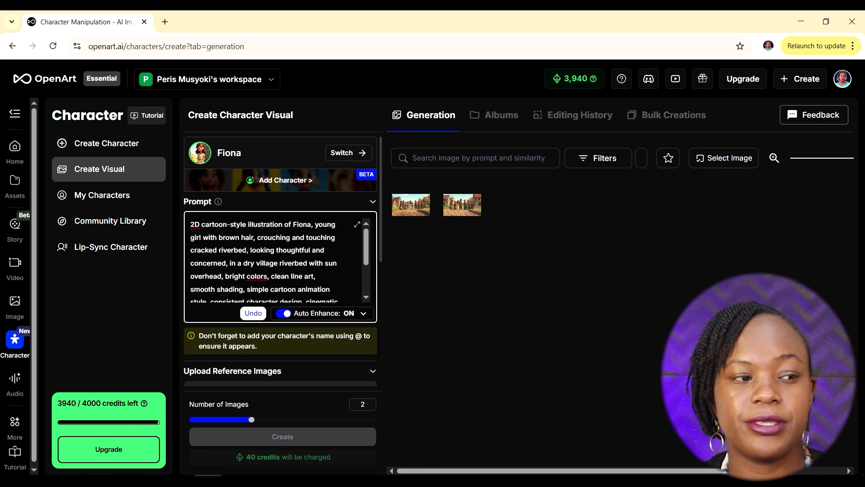
left_click_drag(311, 224, 292, 224)
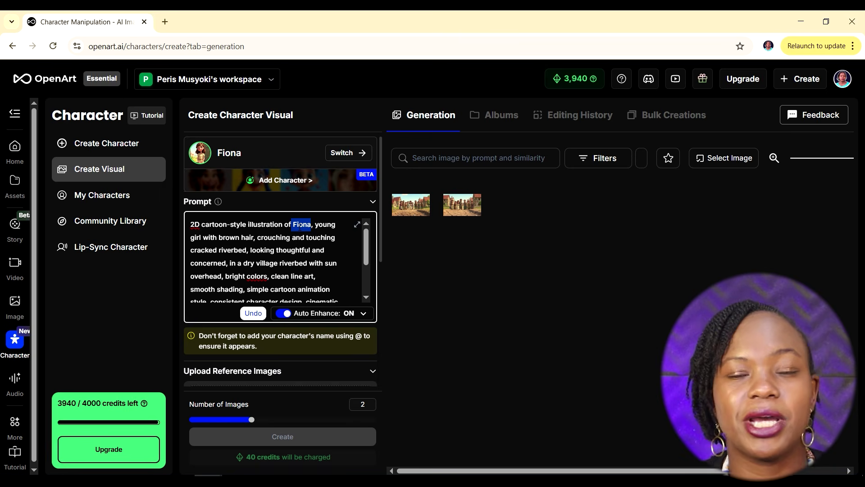
key("BackSpace")
type("@")
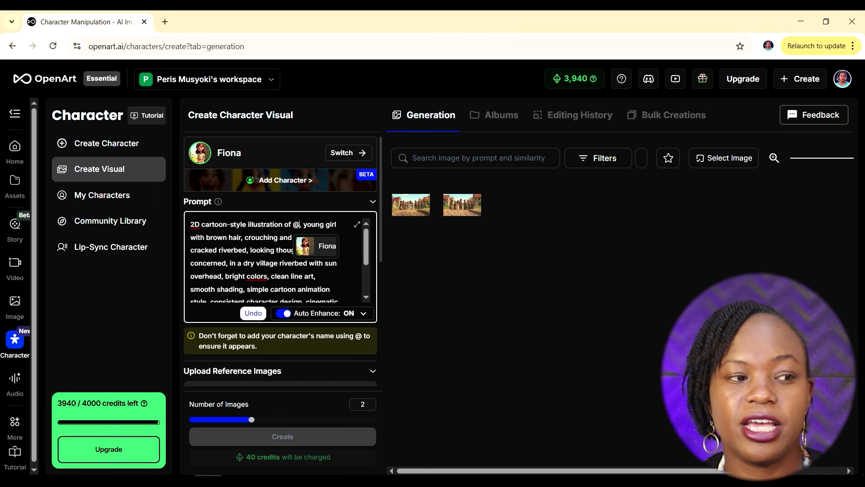
left_click(321, 249)
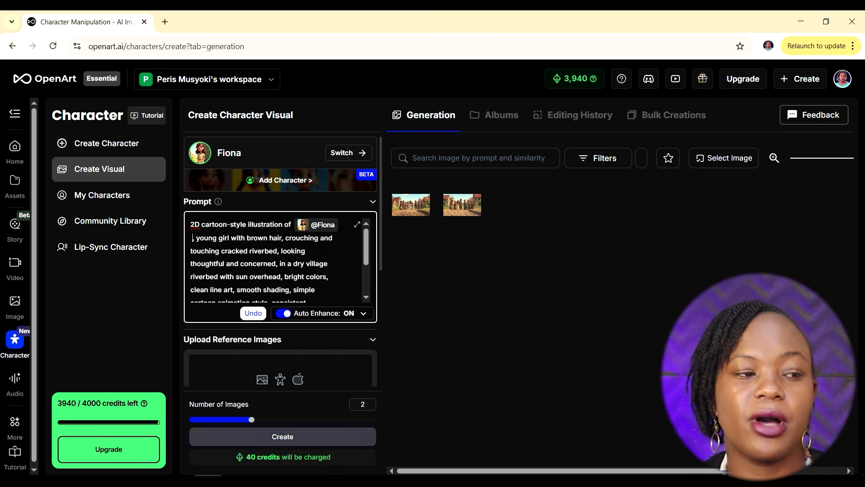
Generate two Scene 2 images in Widescreen (16:9) at 2K, keeping the Auto model.
scroll(315, 332, "down", 8)
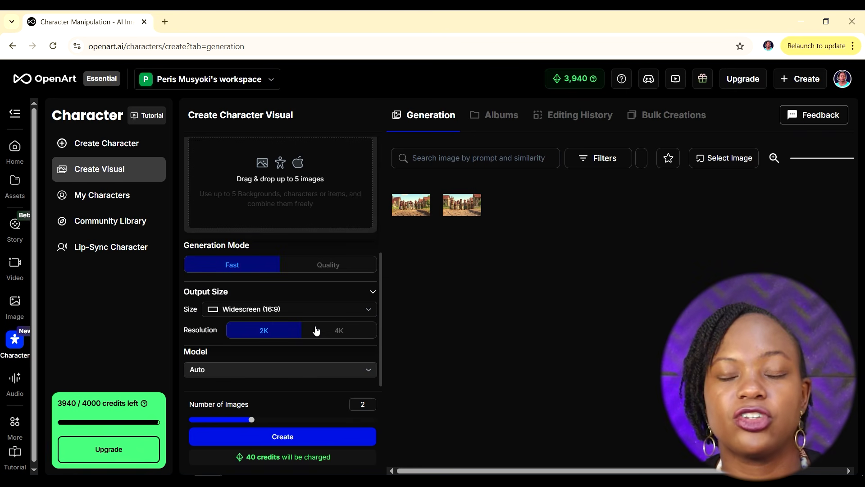
left_click(311, 438)
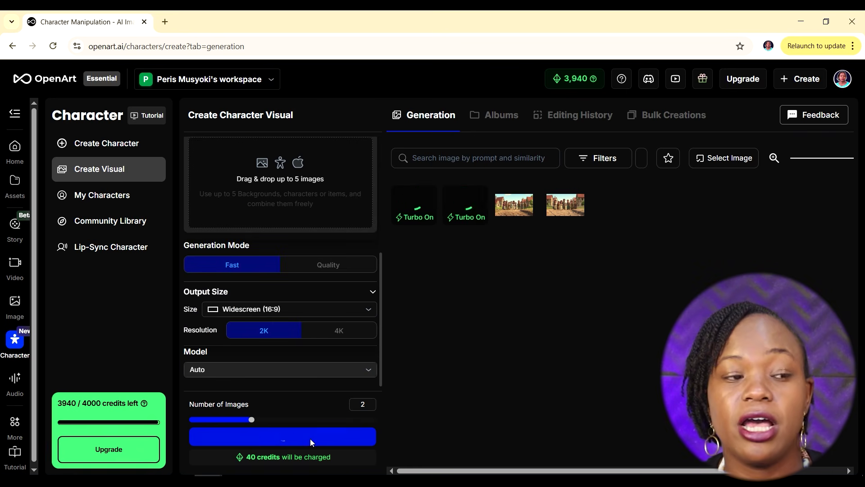
left_click(368, 369)
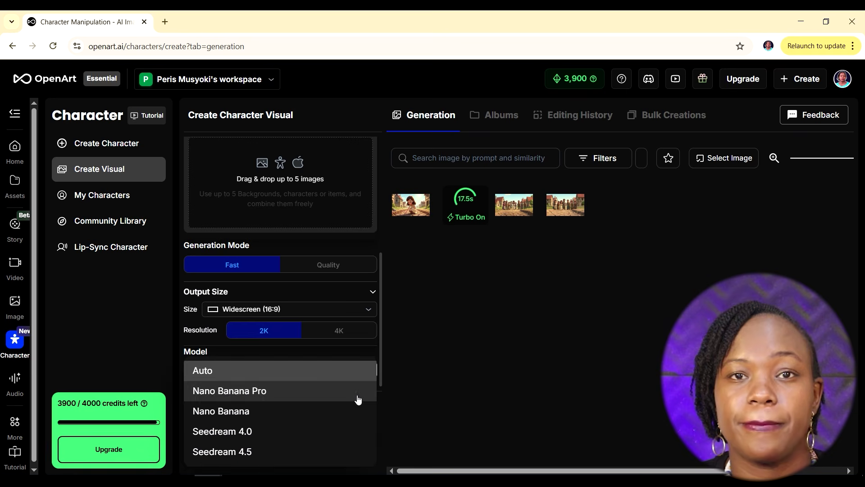
left_click(375, 343)
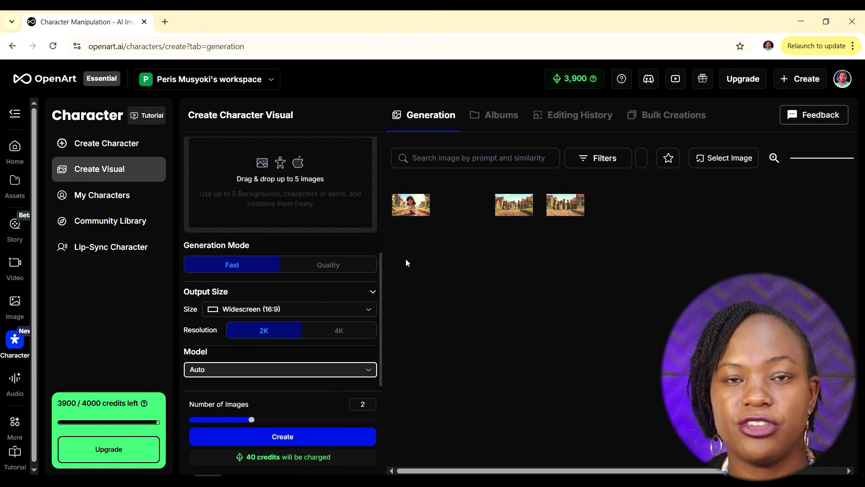
View the Scene 2 riverbed image and both village fountain images at larger size and compare how Fiona looks.
left_click(409, 202)
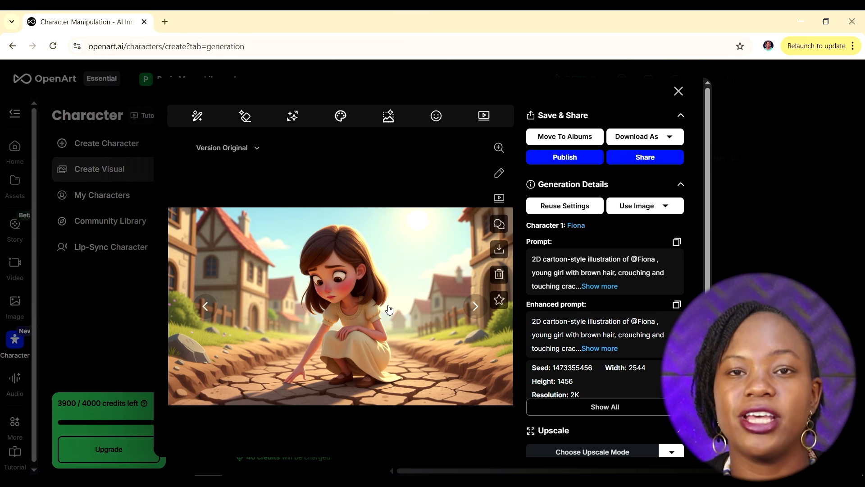
scroll(390, 313, "down", 1)
left_click(474, 258)
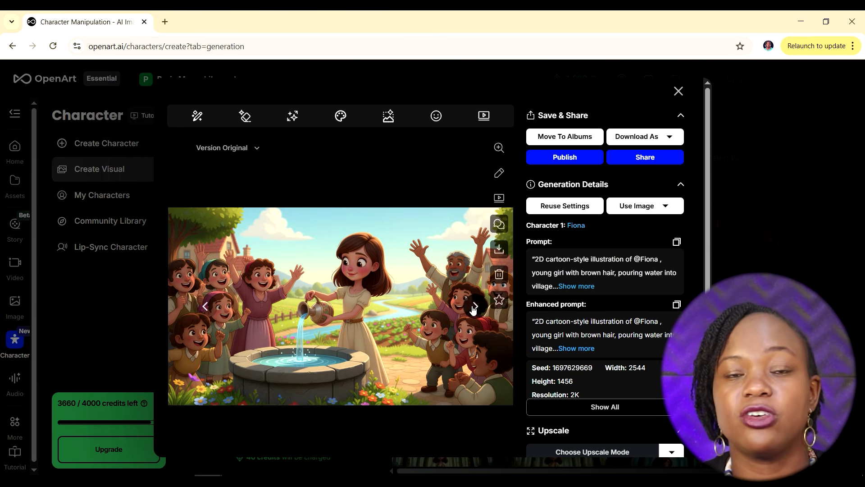
left_click(474, 307)
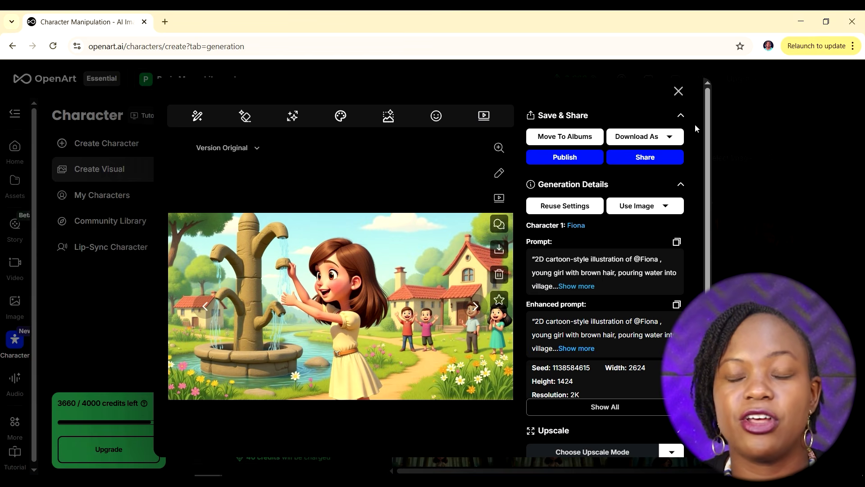
left_click(679, 91)
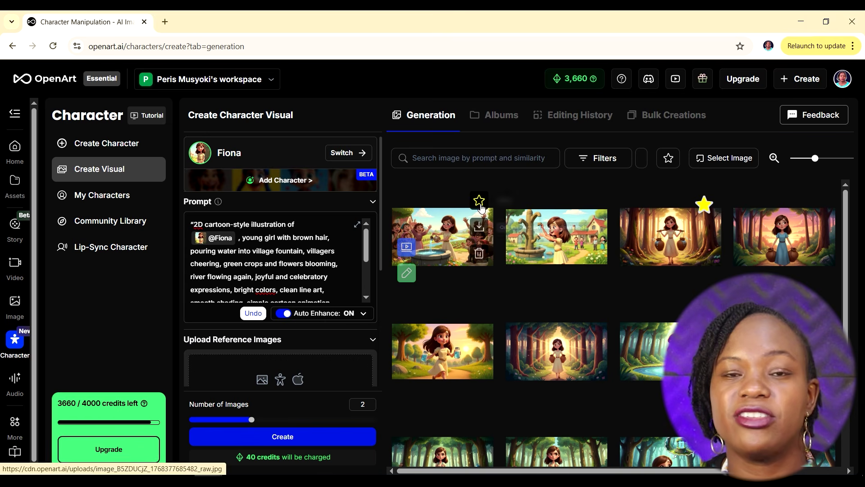
Star the image of Fiona pouring water into the fountain, and review the starred picks across all generated scenes.
left_click(480, 200)
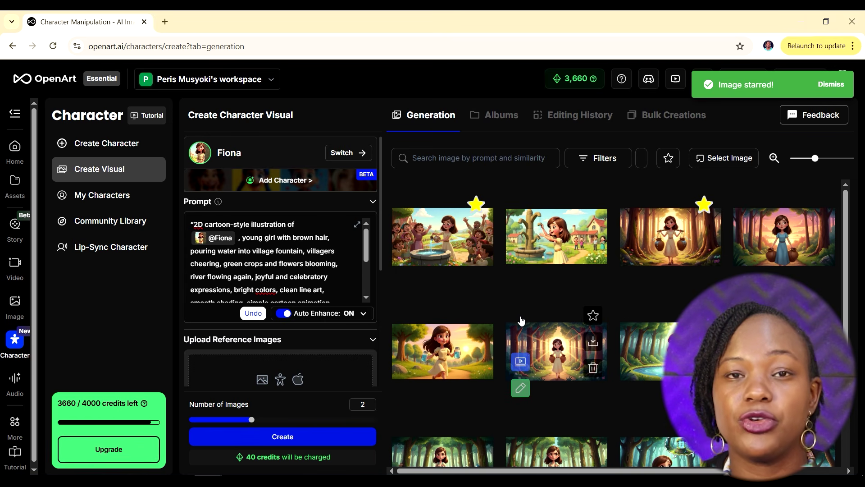
scroll(518, 316, "down", 3)
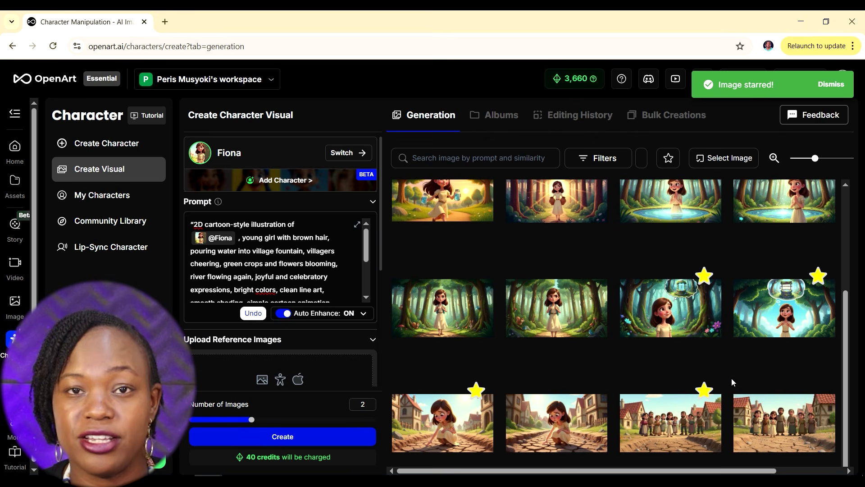
scroll(729, 375, "up", 3)
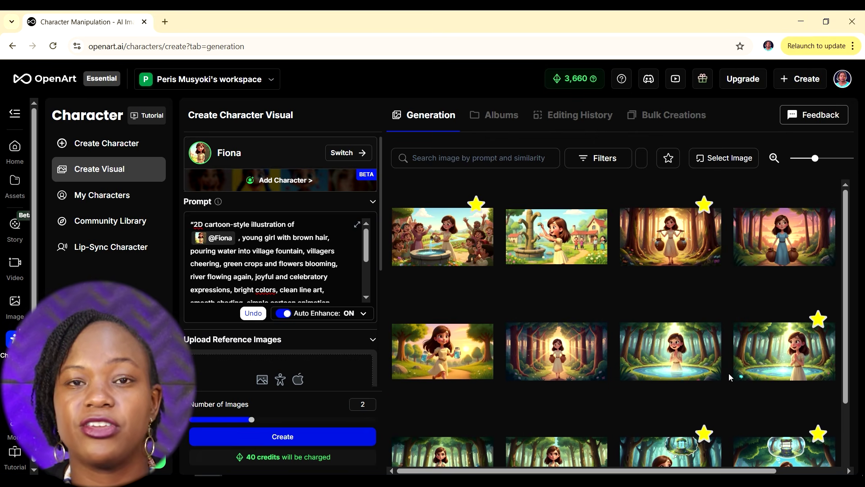
scroll(729, 372, "down", 3)
left_click(707, 389)
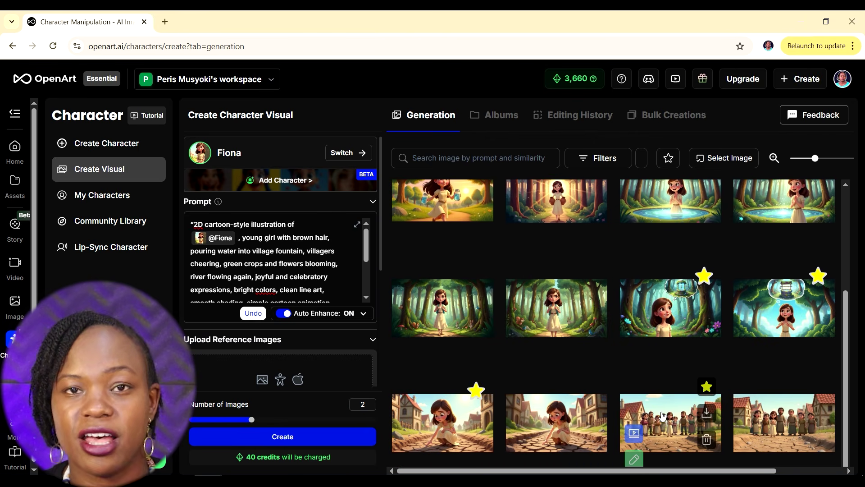
Send the starred Scene 1 image of Fiona and the villagers to image-to-video as the start frame, and choose the Kling 2.6 model.
left_click(662, 418)
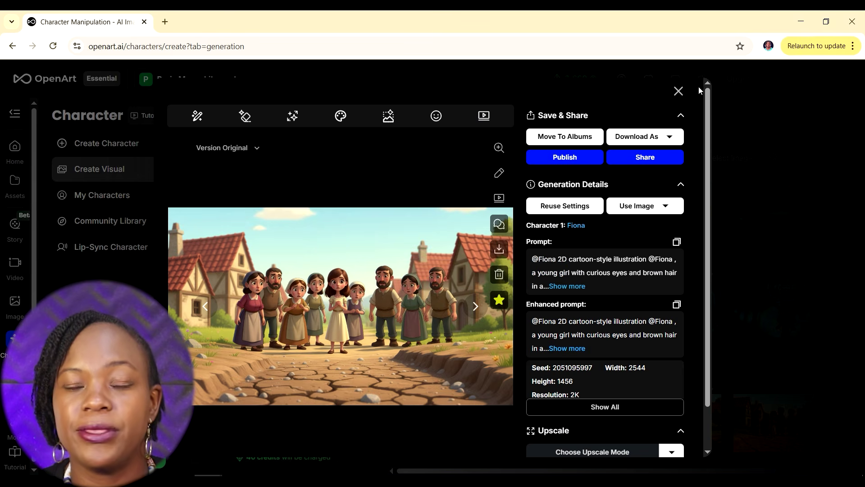
left_click(678, 91)
mouse_move(667, 433)
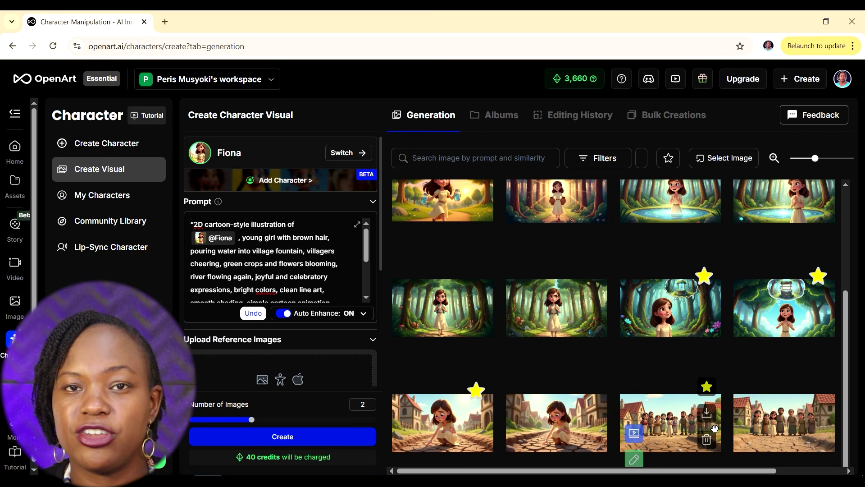
left_click(665, 433)
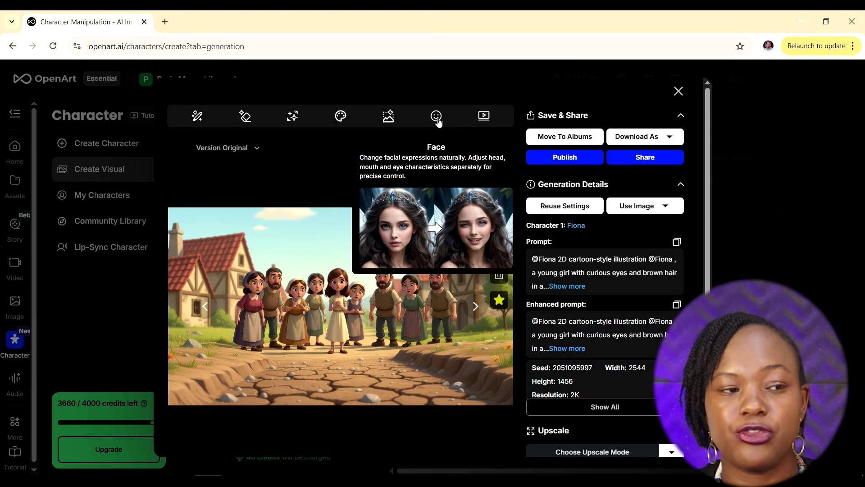
left_click(485, 118)
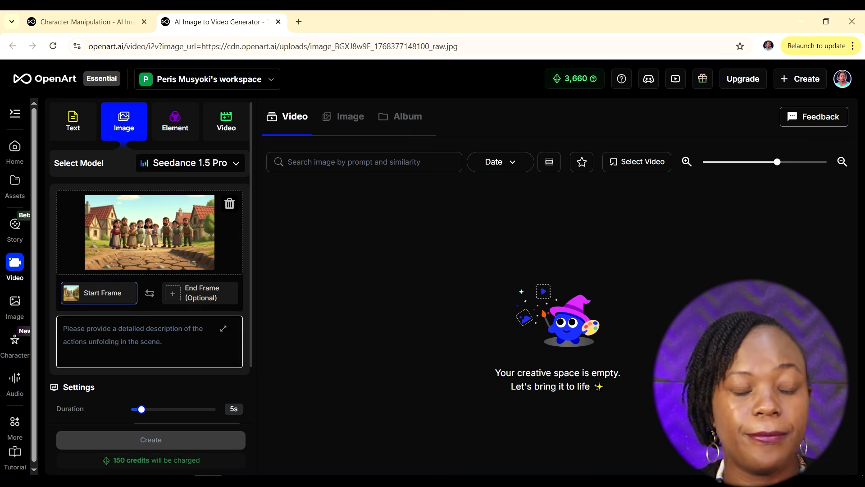
left_click(209, 164)
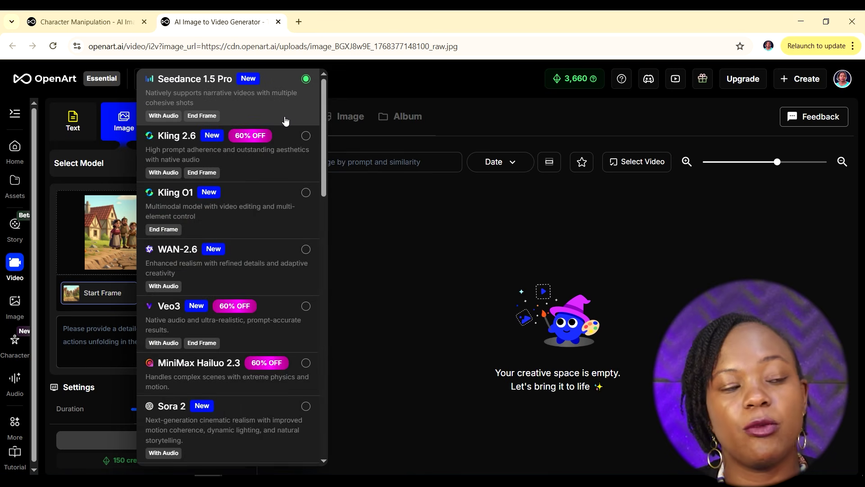
left_click(287, 162)
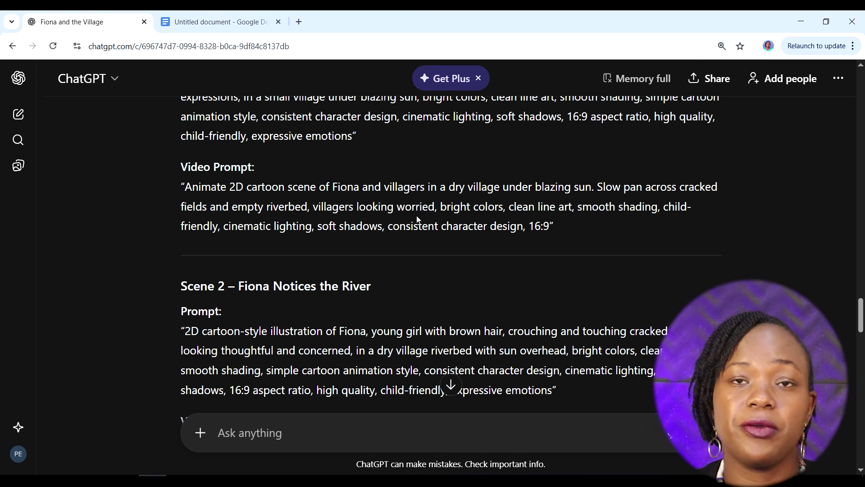
Copy the Scene 1 video prompt from ChatGPT into OpenArt's video prompt.
left_click_drag(552, 225, 184, 186)
key("ctrl+c")
right_click(238, 191)
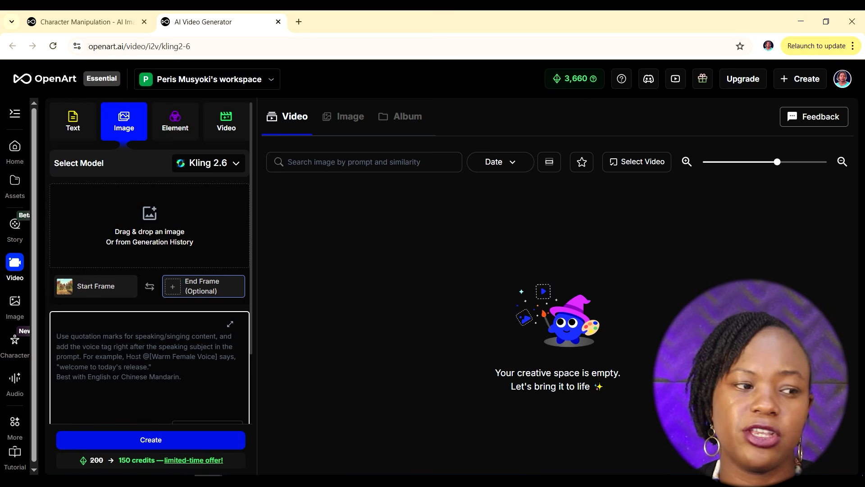
key("ctrl+v")
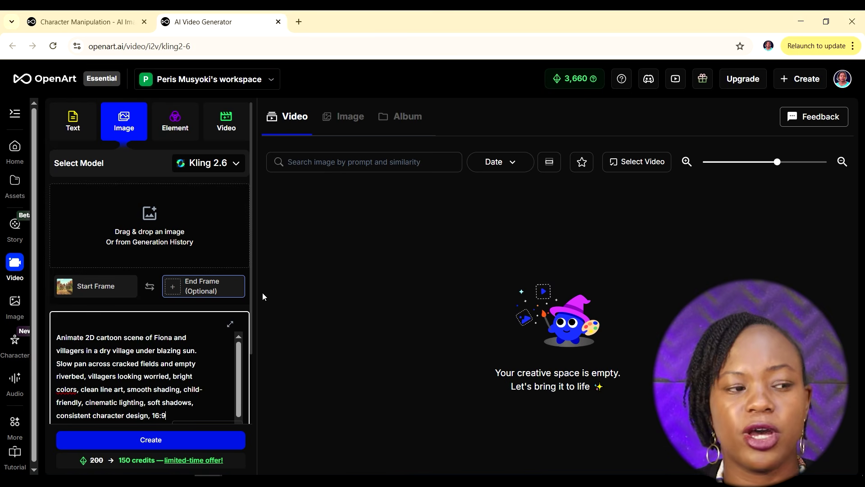
Turn audio off, keep the 5s duration, and generate the Scene 1 video.
scroll(233, 372, "down", 3)
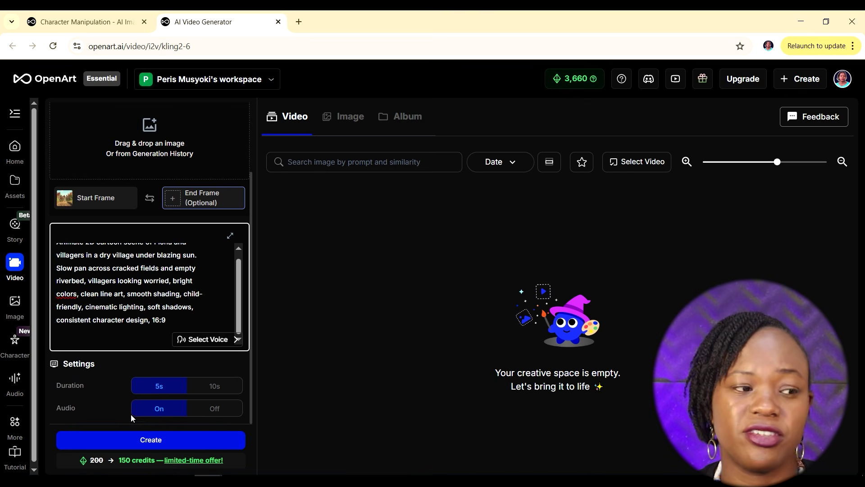
left_click(212, 409)
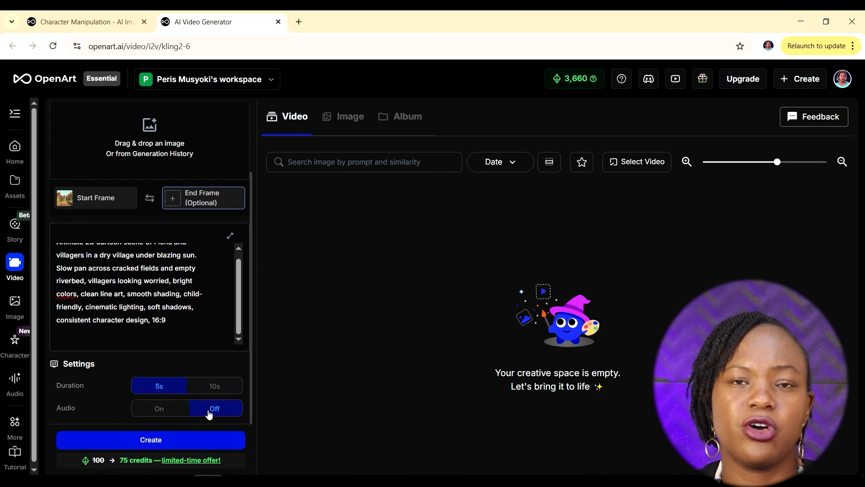
scroll(148, 288, "up", 1)
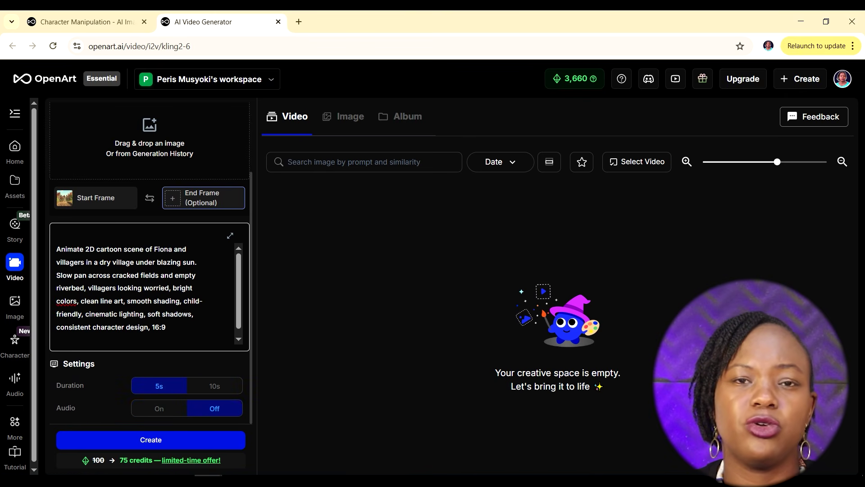
scroll(181, 313, "up", 2)
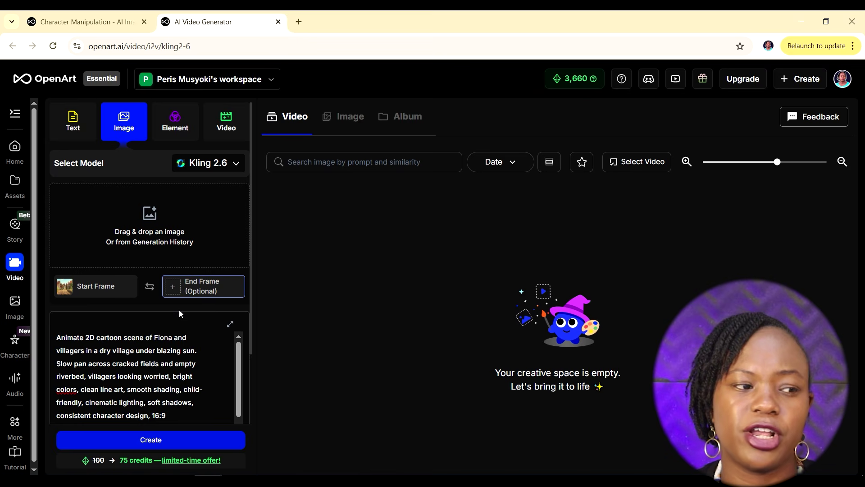
scroll(180, 313, "down", 2)
left_click(182, 440)
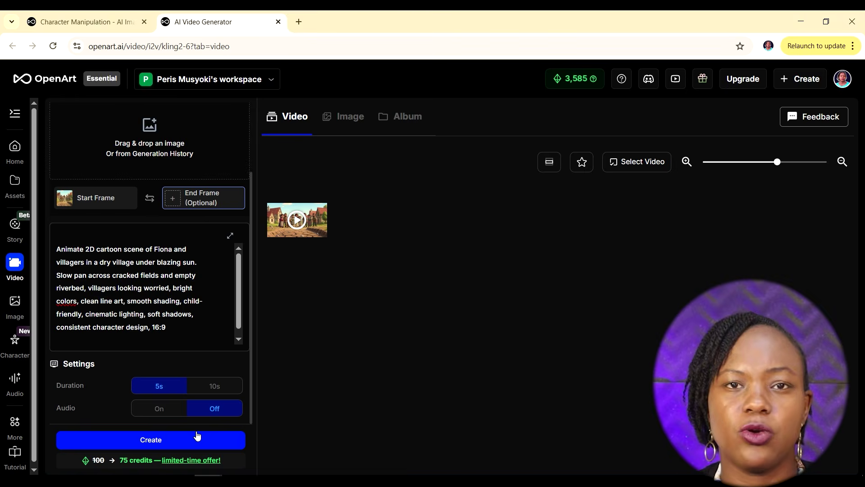
Grab the last frame of the Scene 1 video and use it as the start frame for a new video.
left_click(295, 220)
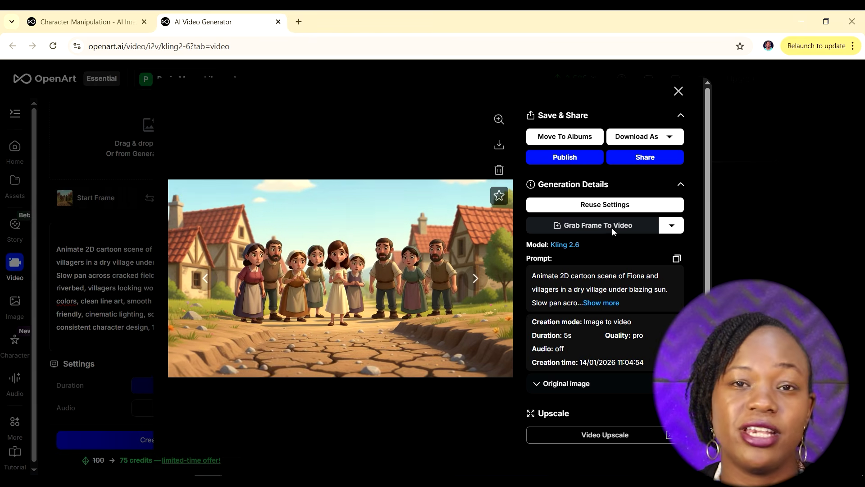
left_click(672, 228)
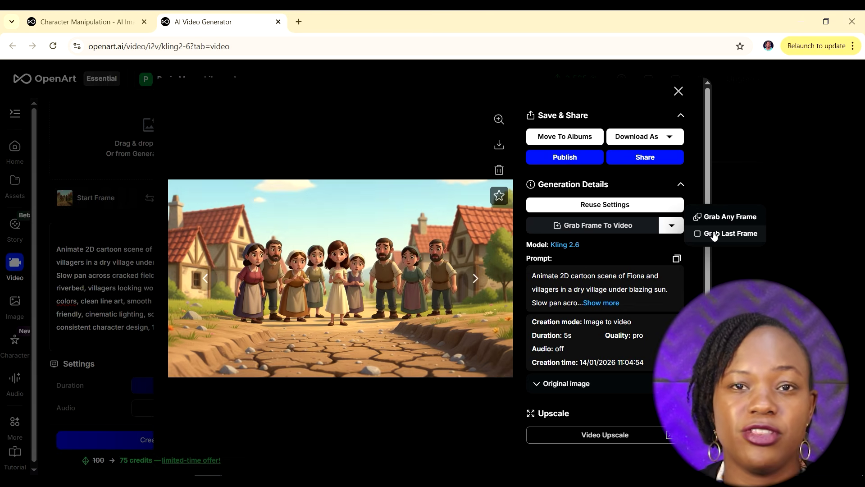
left_click(713, 234)
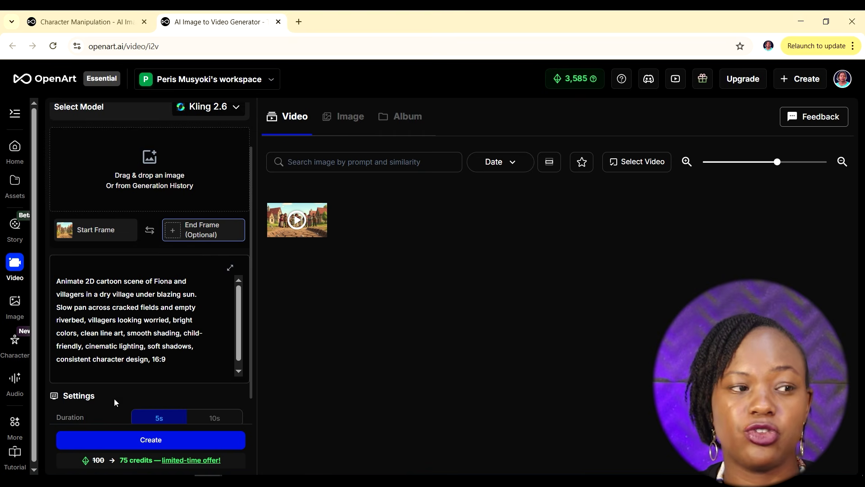
left_click(90, 232)
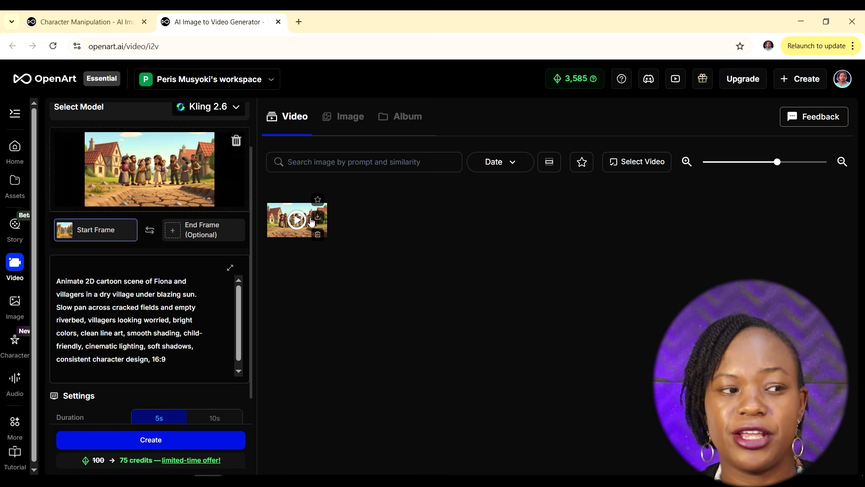
Add the image of Fiona crouching on the cracked riverbed from the generation history as the end frame.
left_click(204, 234)
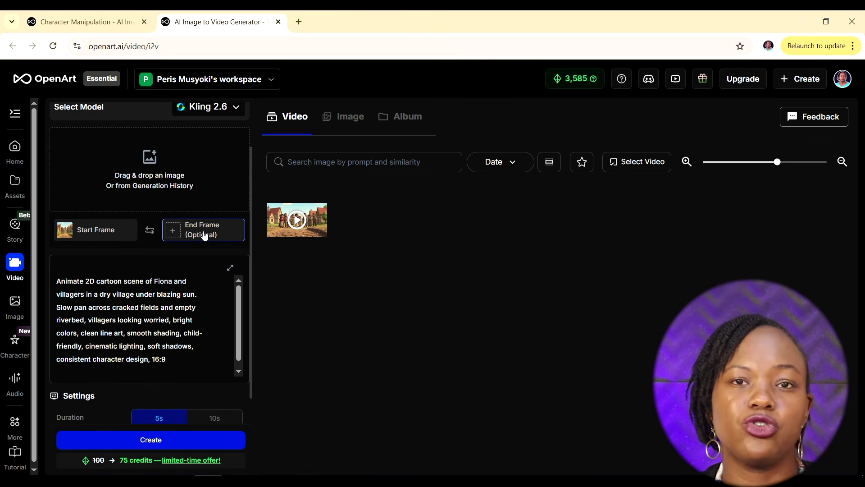
left_click(145, 169)
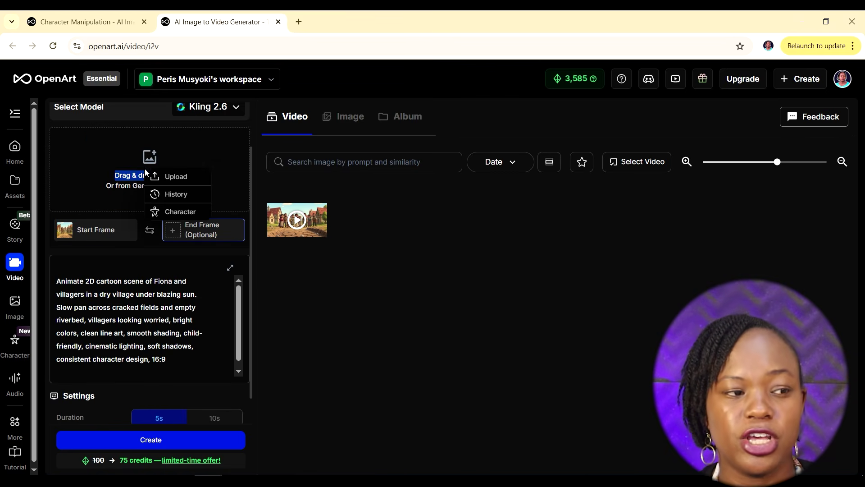
left_click(177, 193)
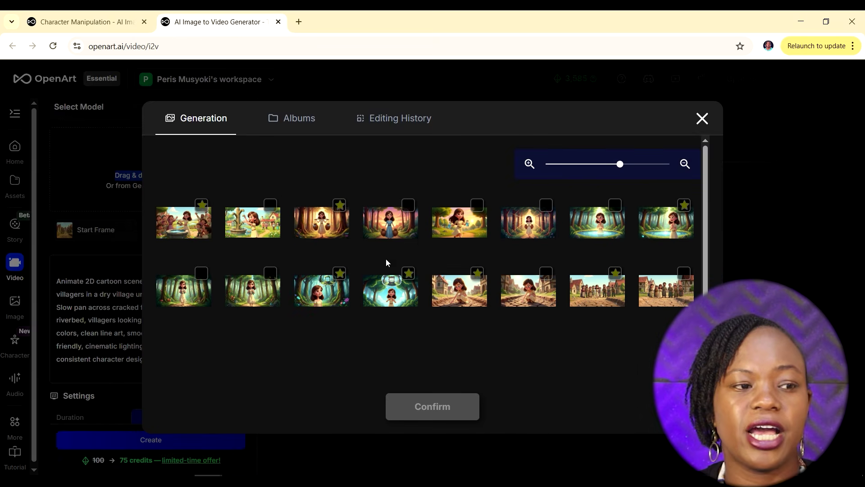
left_click(535, 296)
left_click(464, 408)
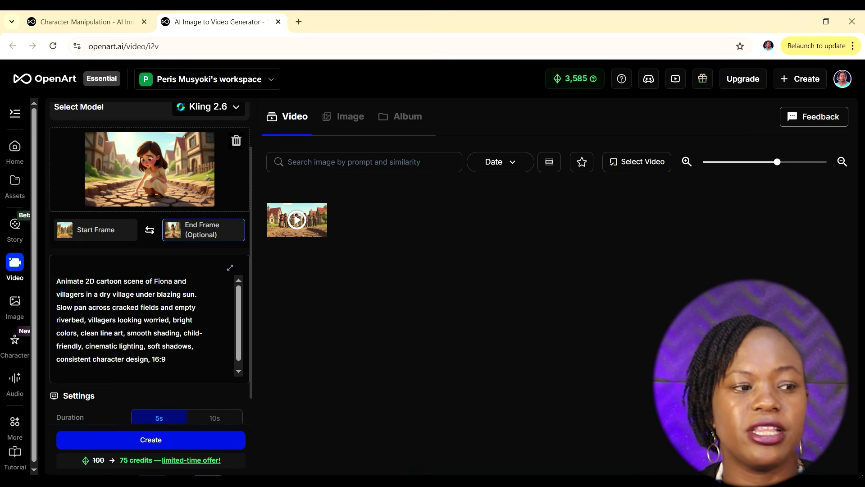
Copy the Scene 2 video prompt from ChatGPT and replace OpenArt's current video prompt with it.
key("alt+Tab")
scroll(279, 307, "down", 3)
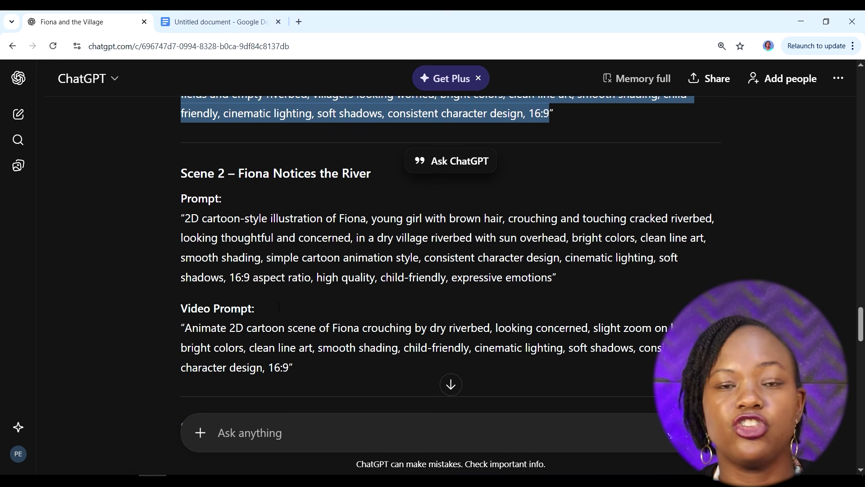
left_click_drag(188, 218, 448, 220)
scroll(449, 221, "down", 1)
left_click(291, 311)
left_click_drag(291, 311, 186, 272)
right_click(214, 289)
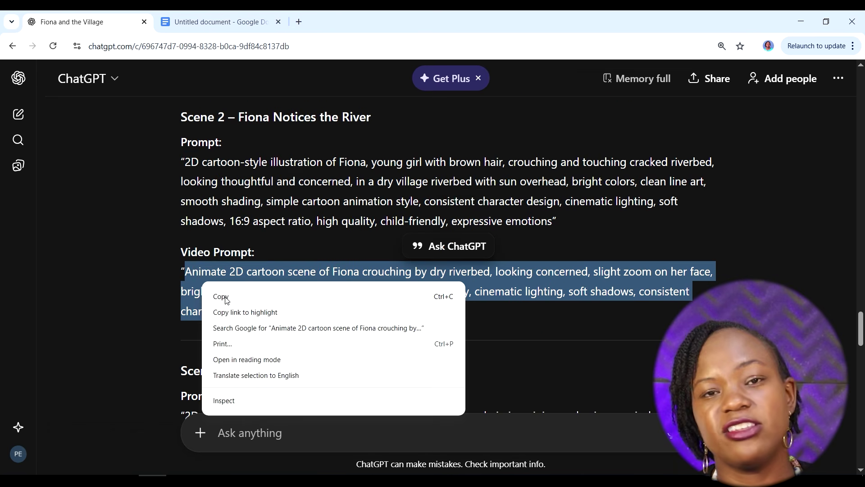
left_click(226, 298)
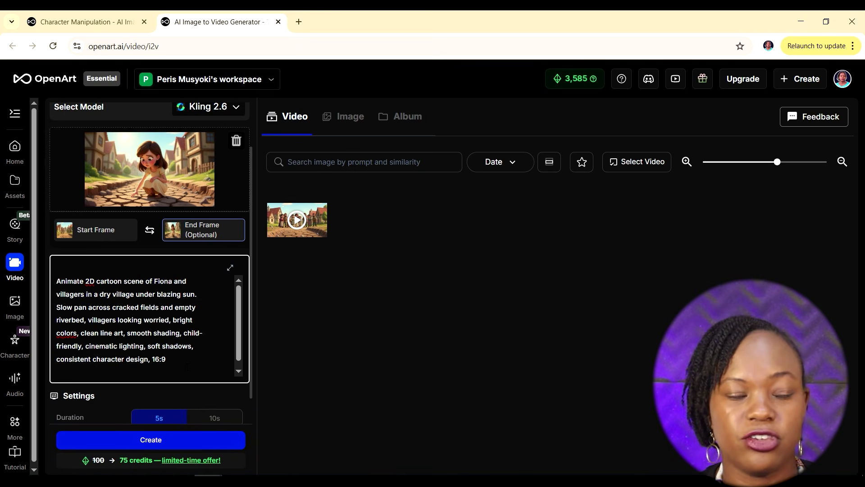
key("ctrl+a")
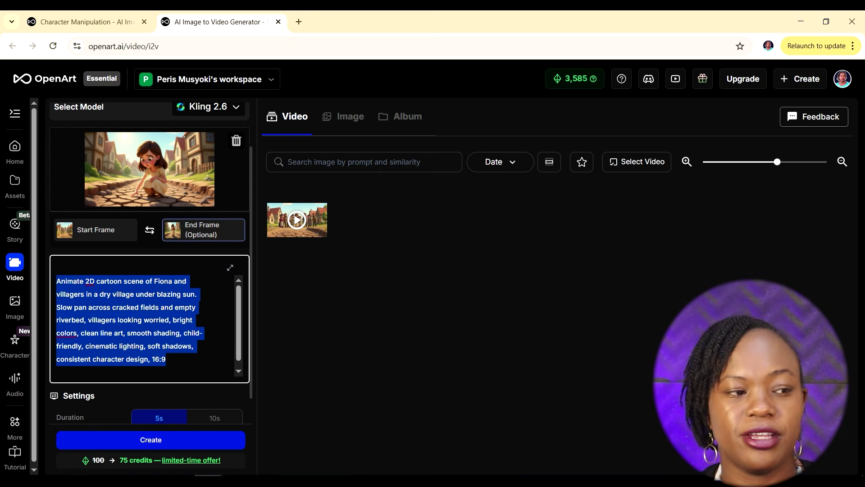
key("ctrl+v")
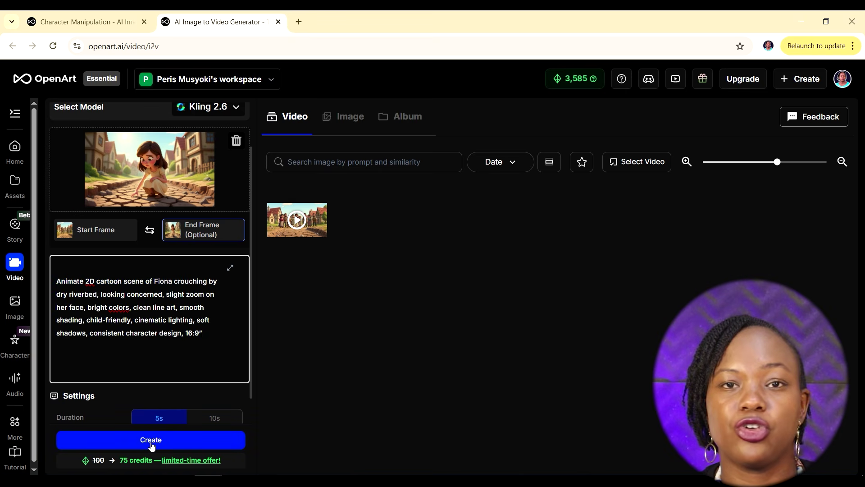
Set the duration to 10s, generate the Scene 2 video, and preview the finished clip.
left_click(210, 419)
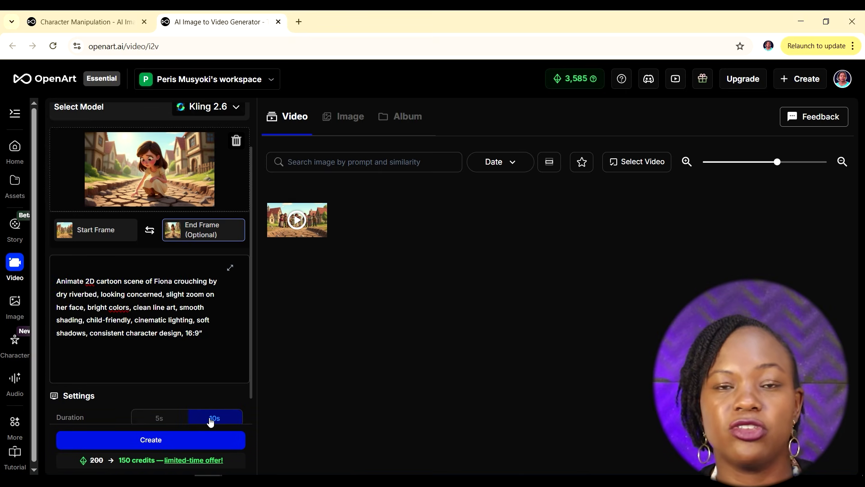
left_click(159, 441)
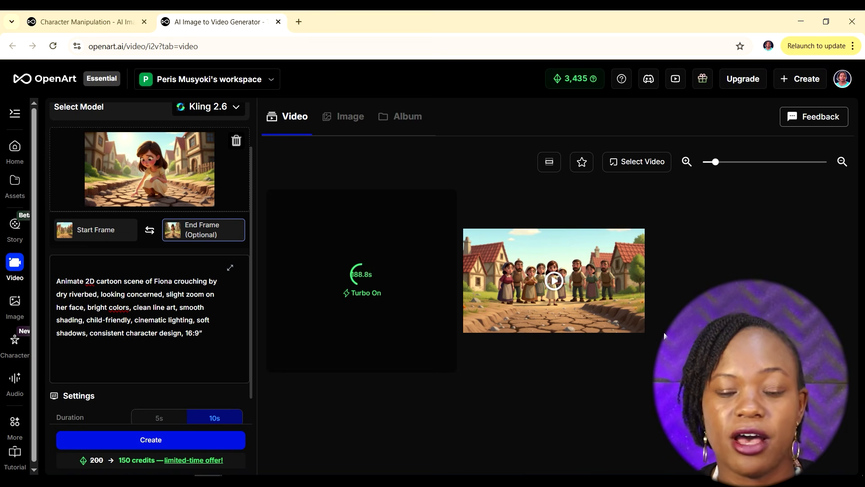
left_click(376, 298)
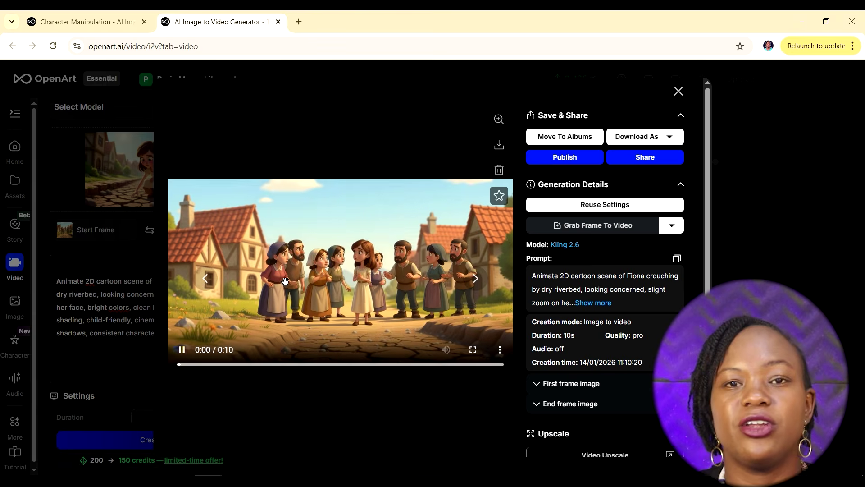
left_click(679, 91)
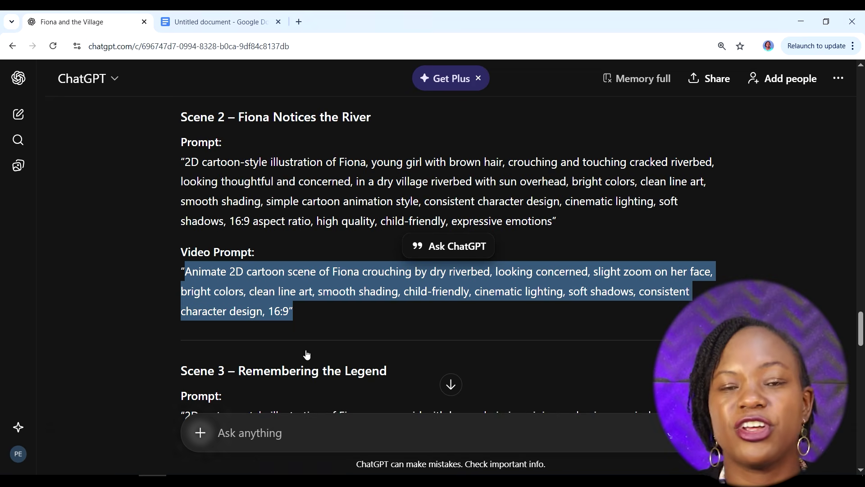
Copy the Scene 3 video prompt from ChatGPT and replace the Scene 2 prompt in OpenArt with it.
scroll(344, 314, "down", 5)
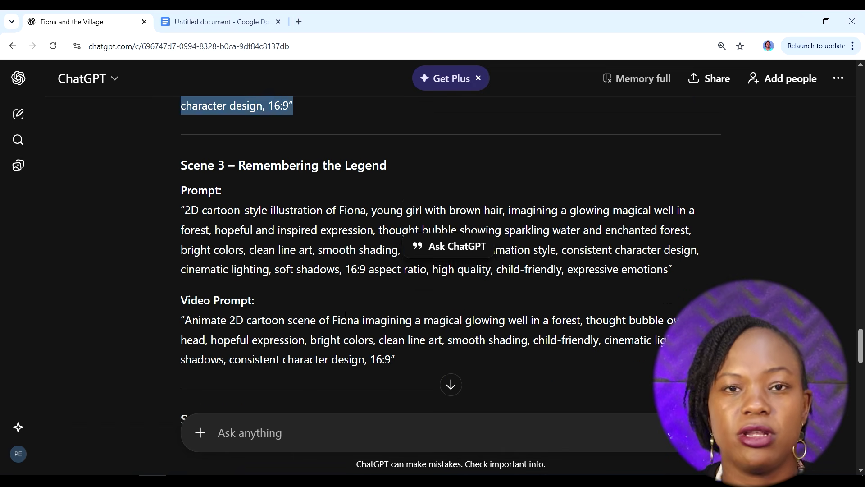
scroll(345, 314, "down", 1)
left_click_drag(388, 339, 185, 300)
right_click(215, 310)
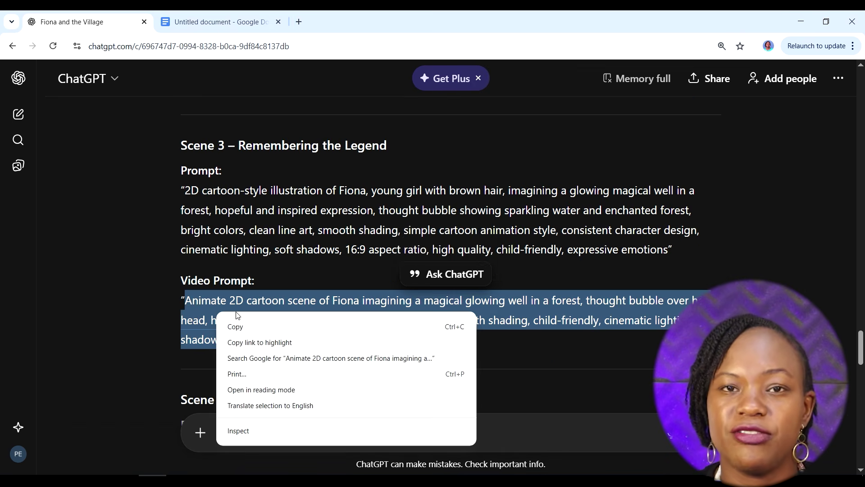
left_click(236, 327)
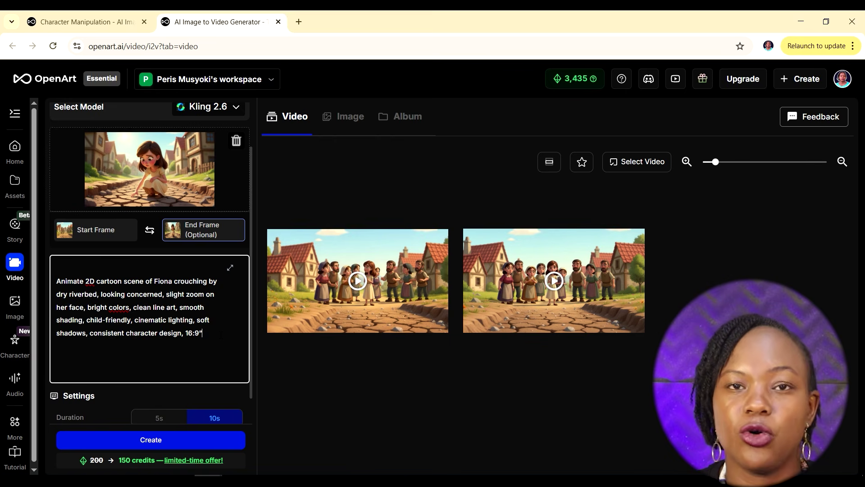
key("ctrl+a")
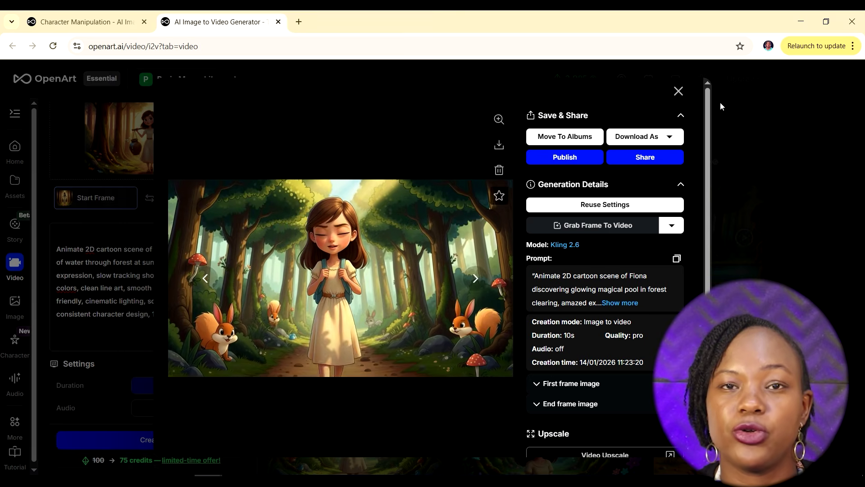
Close the forest clip preview, download the video of Fiona pouring water into the fountain, and open the audio voice-over tool.
left_click(678, 91)
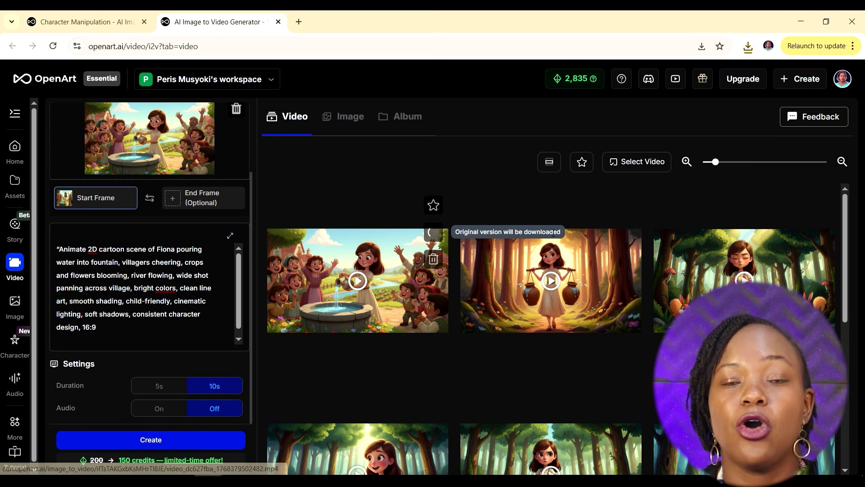
left_click(580, 231)
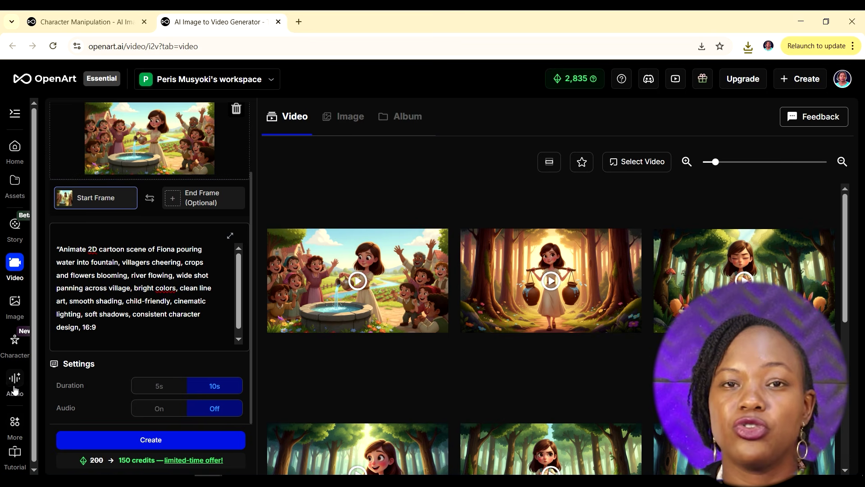
mouse_move(13, 379)
left_click(31, 367)
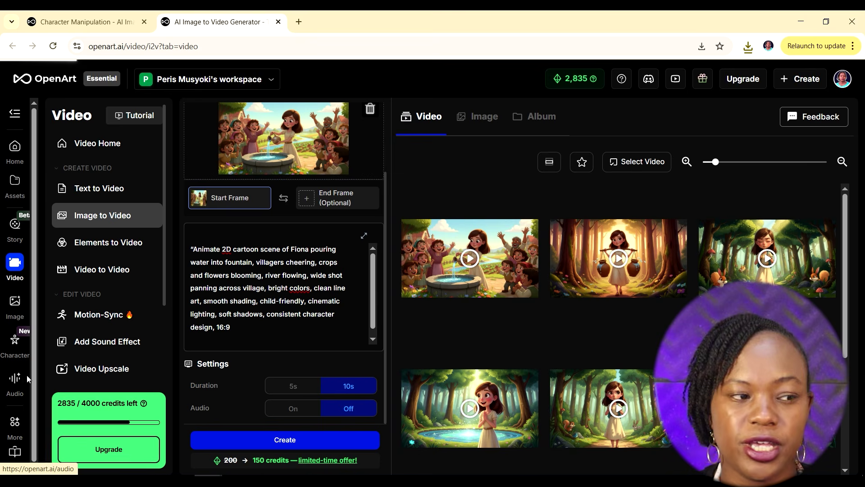
left_click(26, 375)
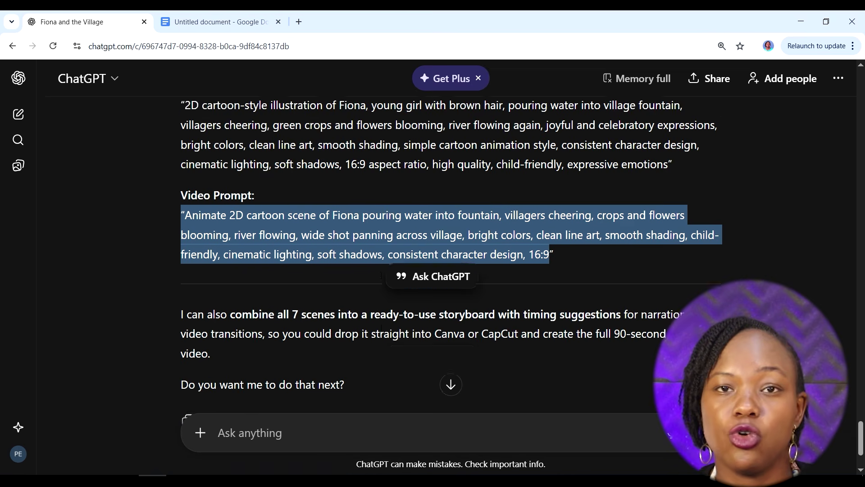
Ask ChatGPT to extract only the narration from the story above, without scene labels, stage directions or dialogue tags, in short, clear sentences for voice-over.
scroll(380, 326, "down", 2)
scroll(388, 334, "up", 2)
left_click(322, 430)
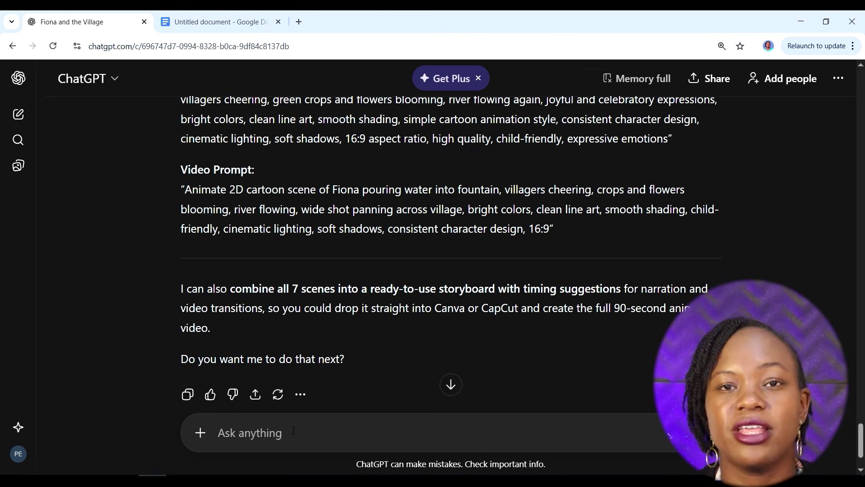
key("ctrl+v")
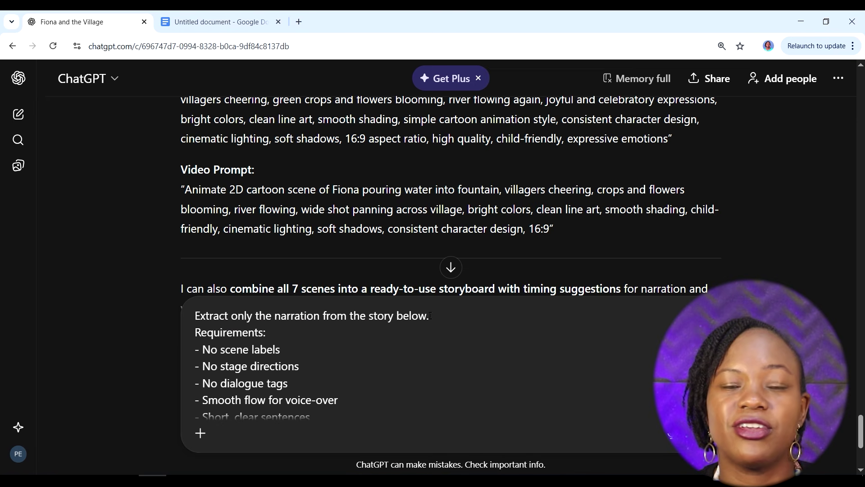
left_click_drag(428, 317, 397, 315)
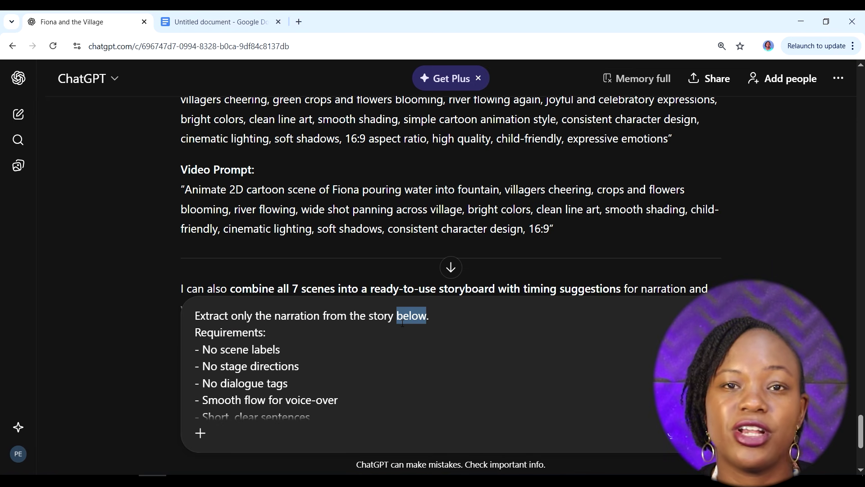
type("abov")
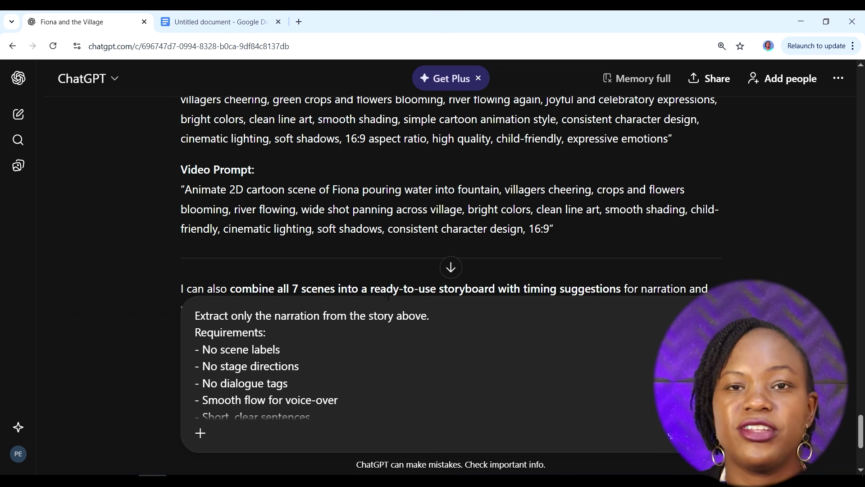
scroll(278, 375, "down", 1)
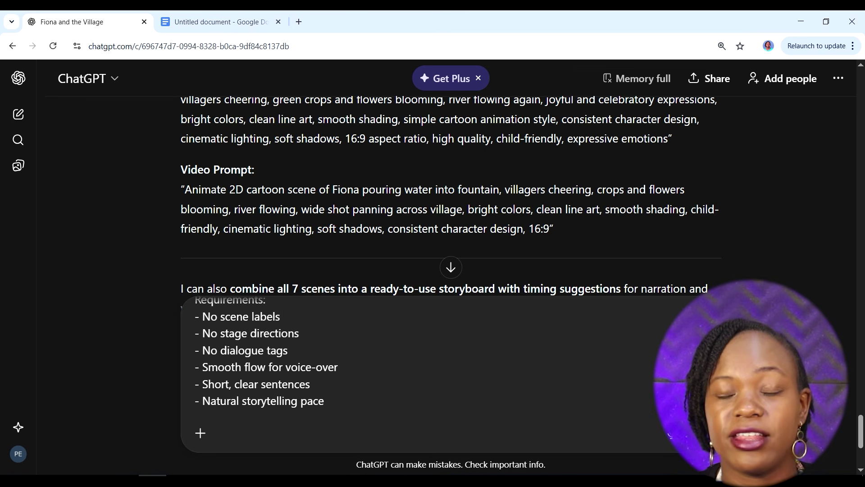
key("Return")
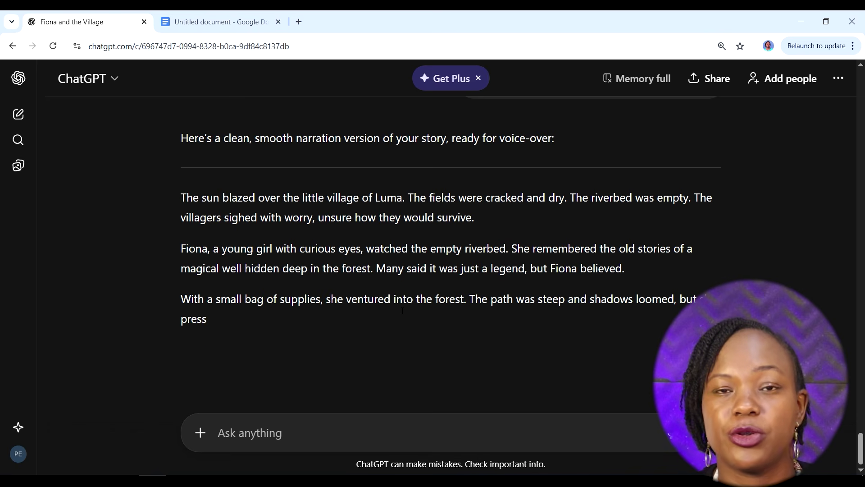
Copy the full narration from ChatGPT into OpenArt's voice-over script.
left_click_drag(180, 159, 419, 438)
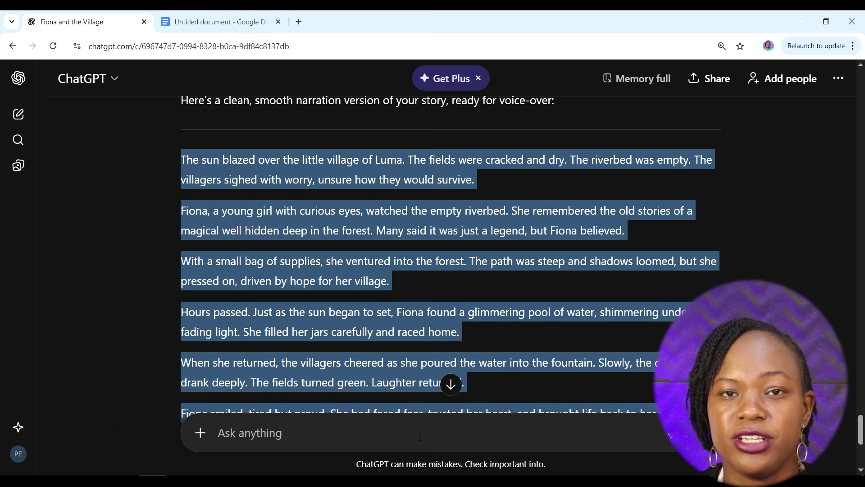
scroll(446, 304, "down", 3)
right_click(446, 304)
left_click(474, 318)
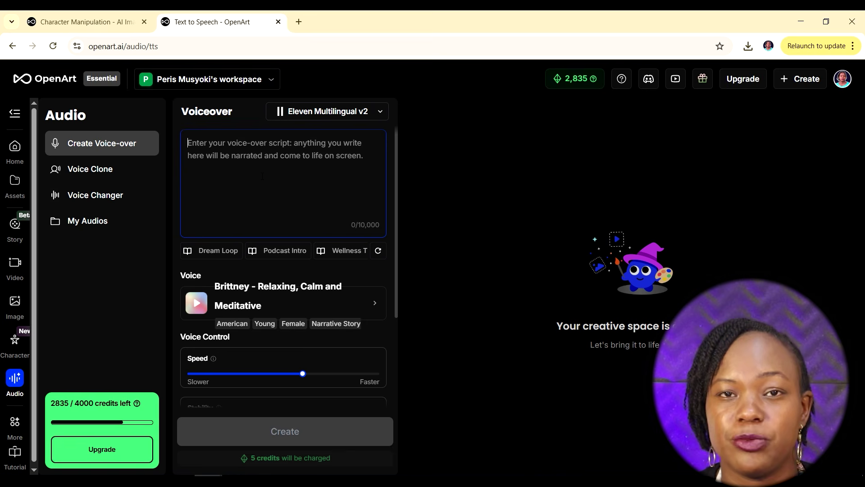
key("ctrl+v")
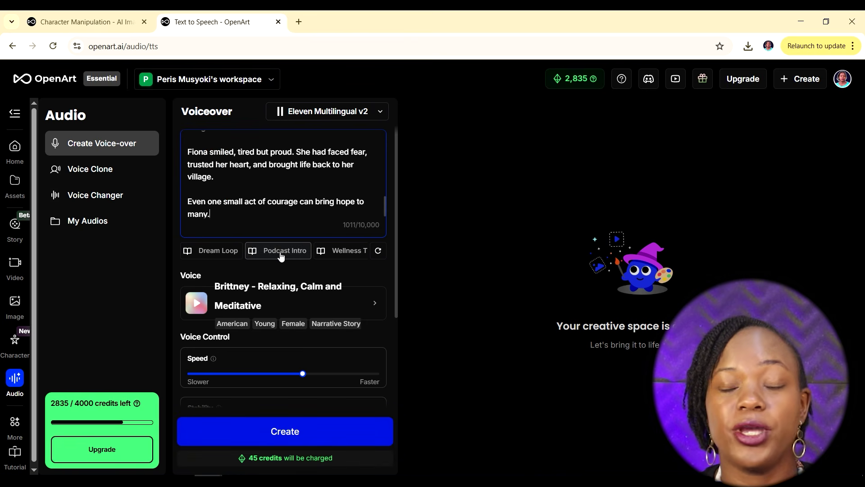
Open the voice selection for the voice-over and filter the voices to American accent, female gender and middle-aged.
left_click(374, 307)
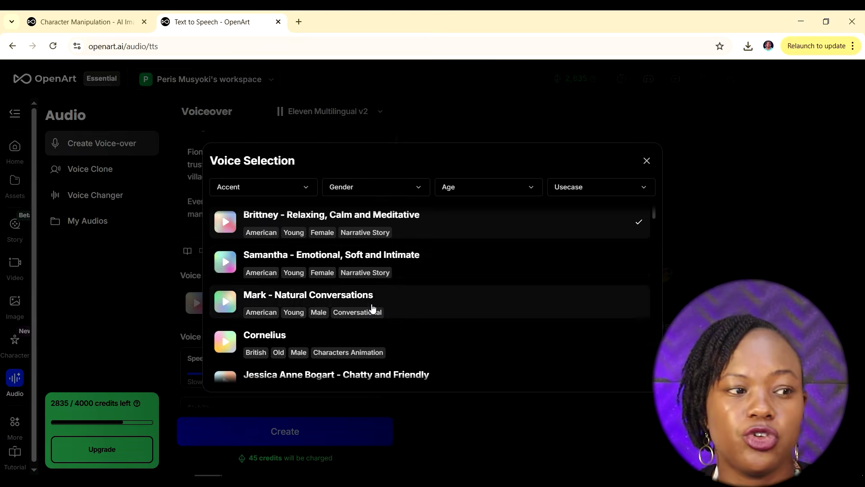
left_click(307, 193)
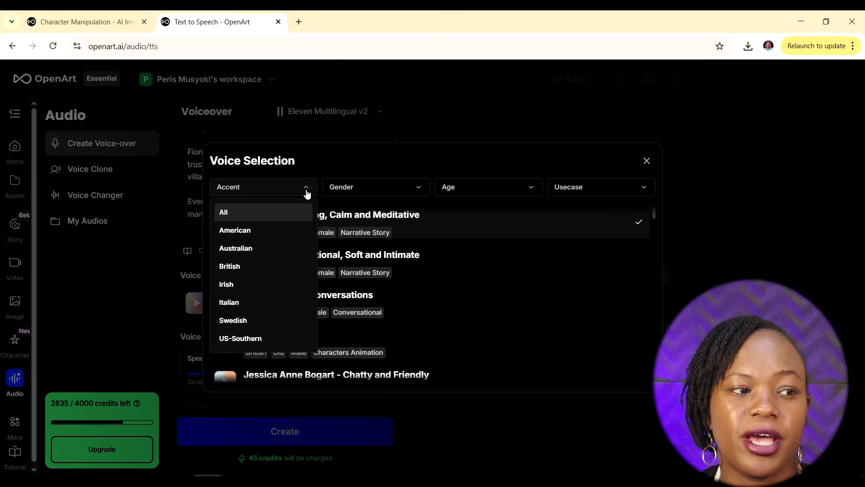
left_click(280, 234)
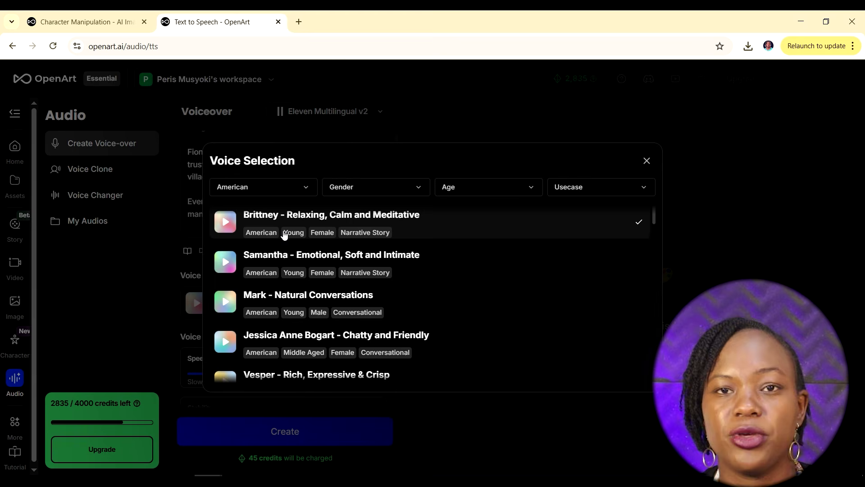
left_click(364, 191)
left_click(343, 230)
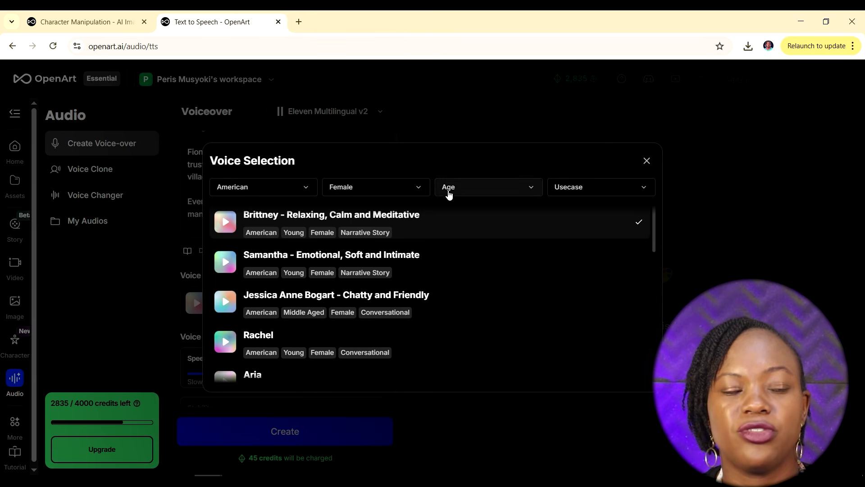
left_click(449, 193)
left_click(474, 229)
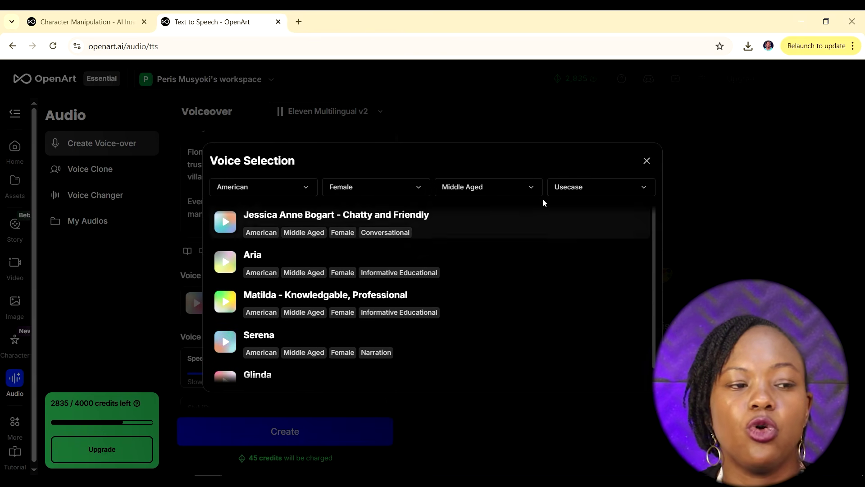
left_click(570, 189)
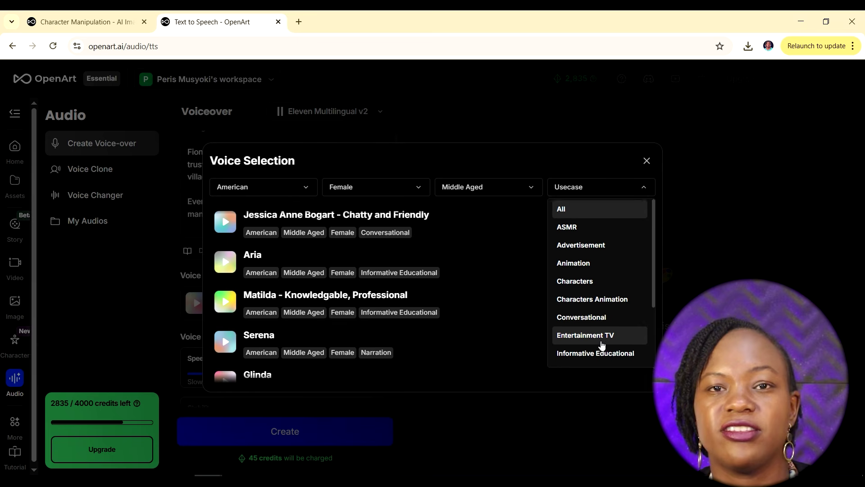
scroll(602, 345, "down", 2)
left_click(614, 334)
left_click(570, 218)
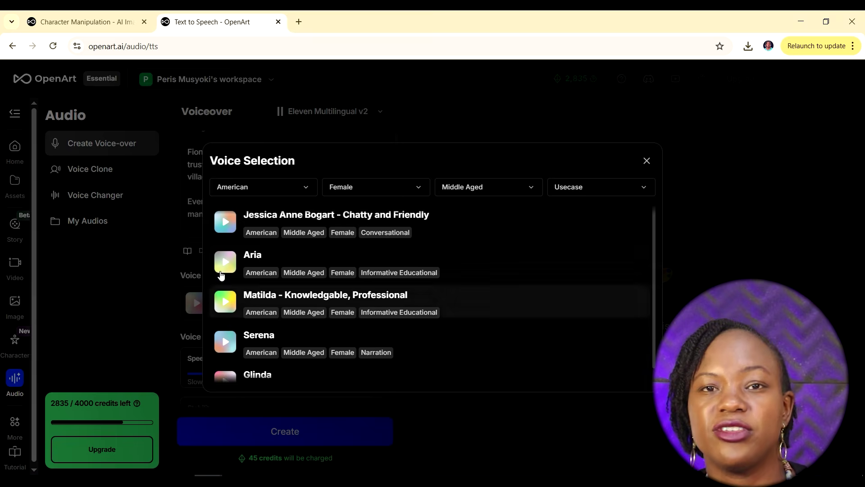
Preview the chatty and friendly conversational voice, and choose Serena, the middle-aged narration voice, for the voice-over.
left_click(229, 226)
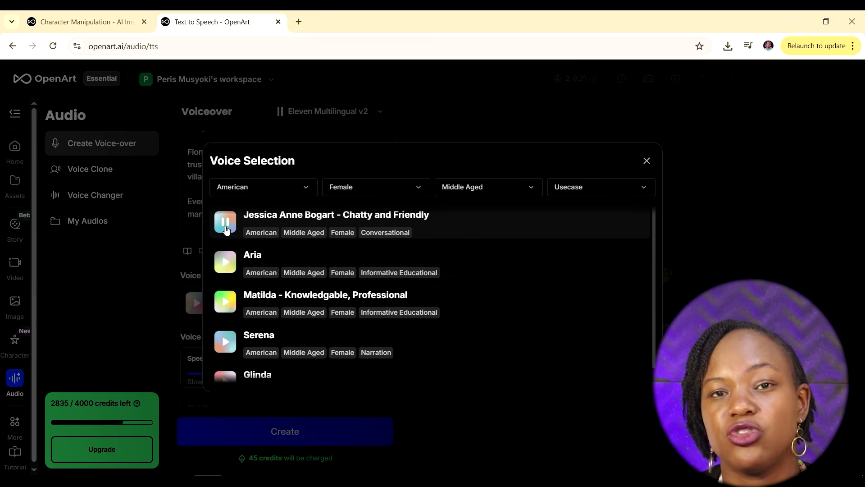
scroll(240, 324, "down", 1)
left_click(259, 322)
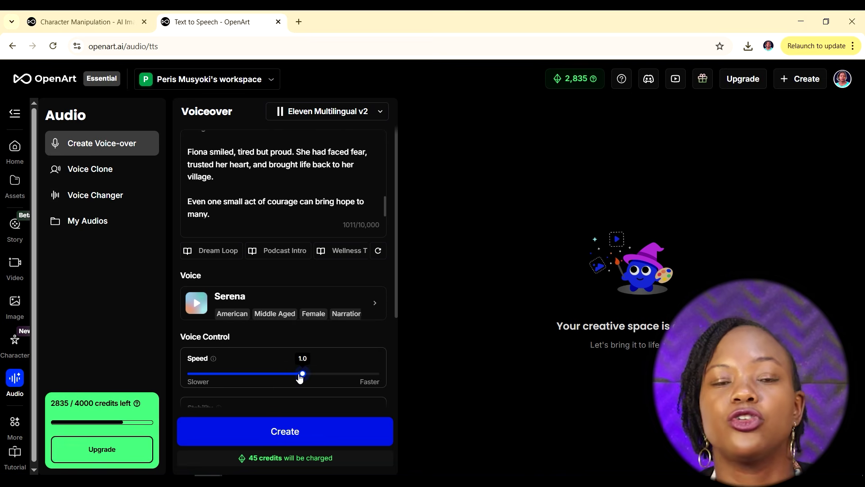
Lower the voice speed slightly below 1.0 and review the stability and similarity boost settings.
left_click_drag(301, 375, 273, 376)
scroll(220, 282, "down", 3)
mouse_move(219, 282)
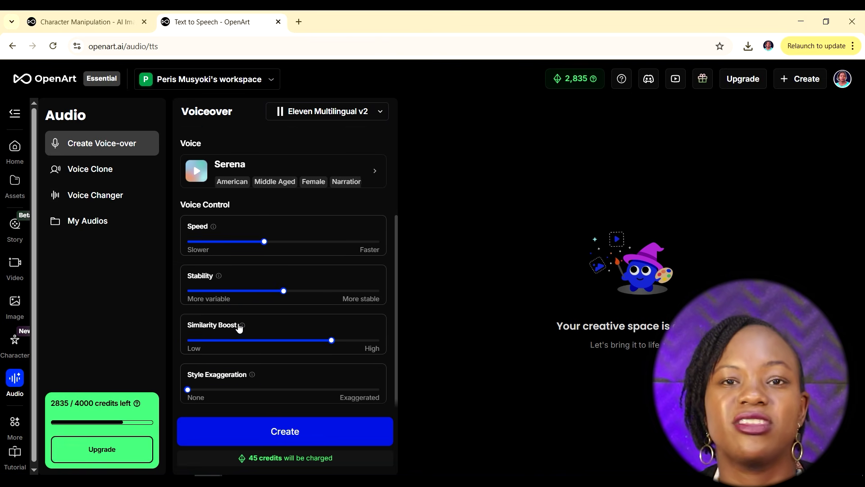
mouse_move(241, 331)
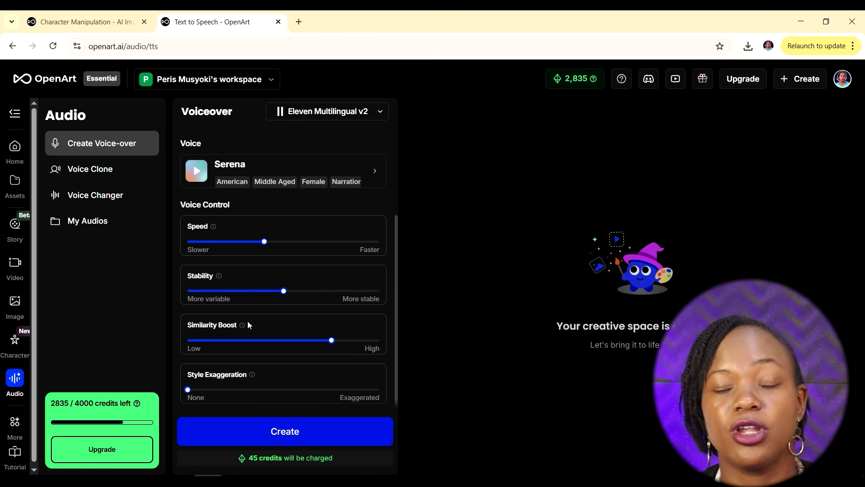
Generate the voice-over from the narration script and download the resulting audio.
left_click(306, 437)
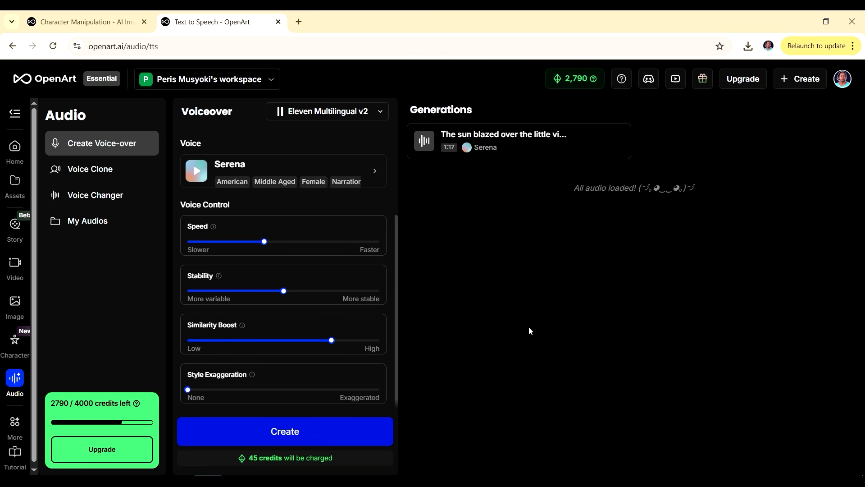
left_click(580, 141)
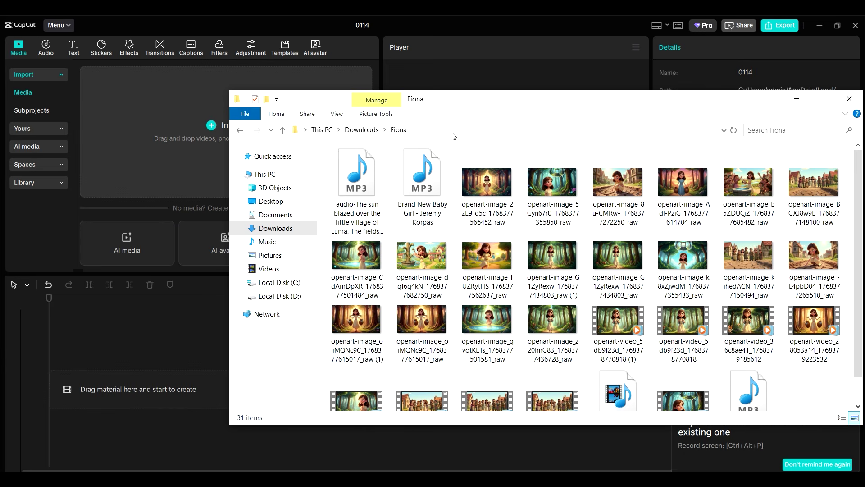
Switch to CapCut and import all the files in the Fiona folder into the project's media.
left_click(357, 191)
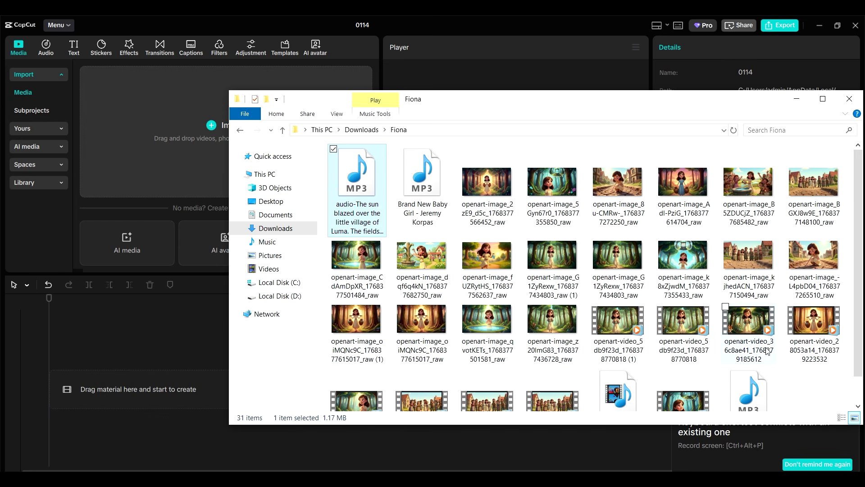
key("ctrl+a")
scroll(554, 306, "down", 1)
left_click_drag(483, 279, 155, 151)
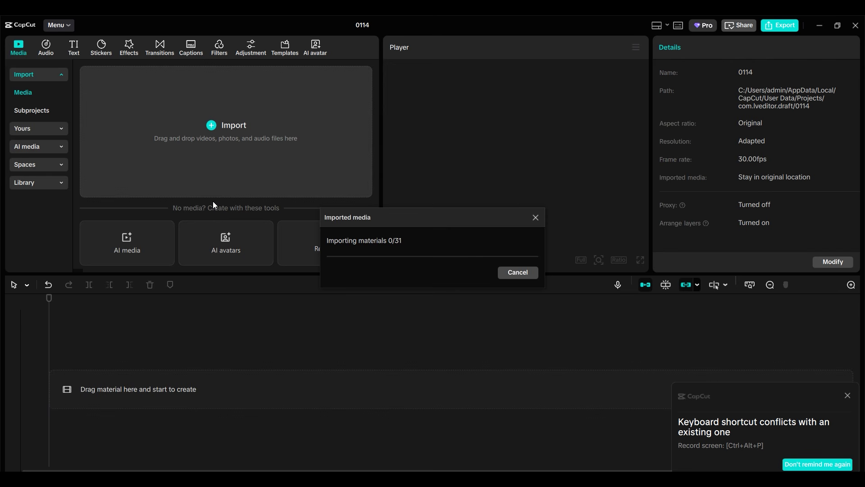
Look through the imported images, video clips and audio files in the project's media library.
scroll(317, 198, "down", 5)
scroll(335, 200, "down", 3)
scroll(336, 202, "up", 5)
scroll(339, 198, "up", 2)
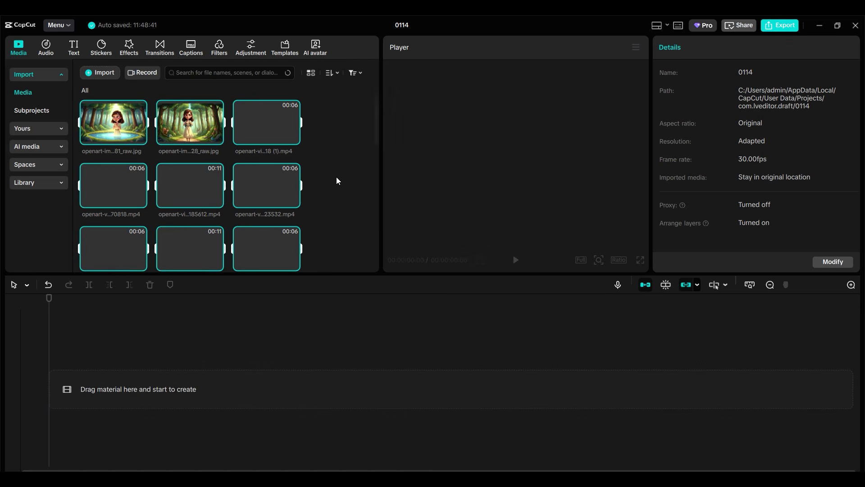
scroll(339, 185, "down", 6)
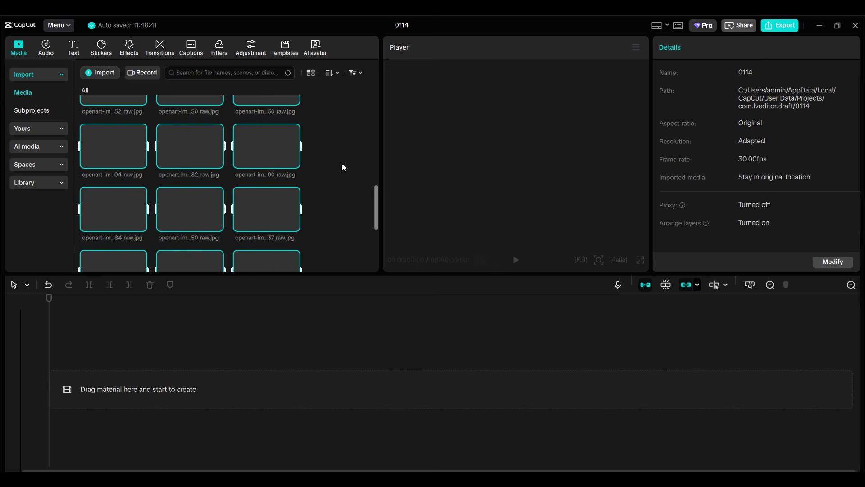
scroll(341, 190, "up", 3)
scroll(342, 191, "up", 2)
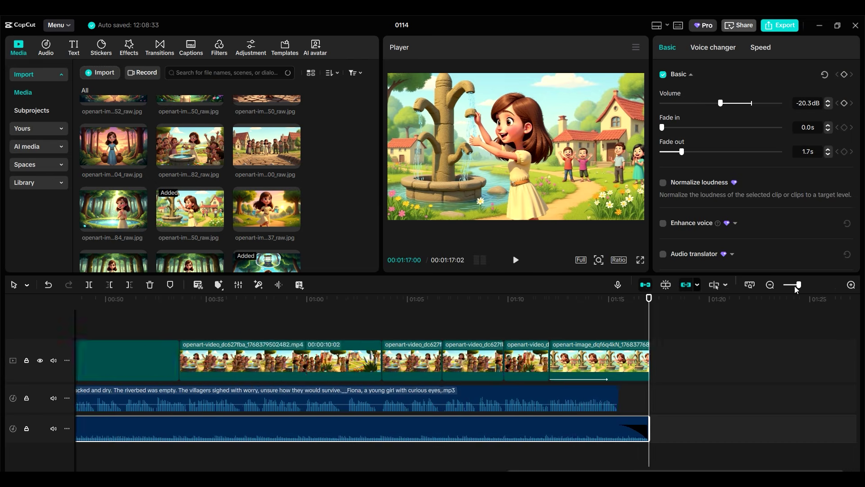
Show the whole edited story on the timeline and return the playhead to the start of the video.
left_click_drag(794, 285, 790, 284)
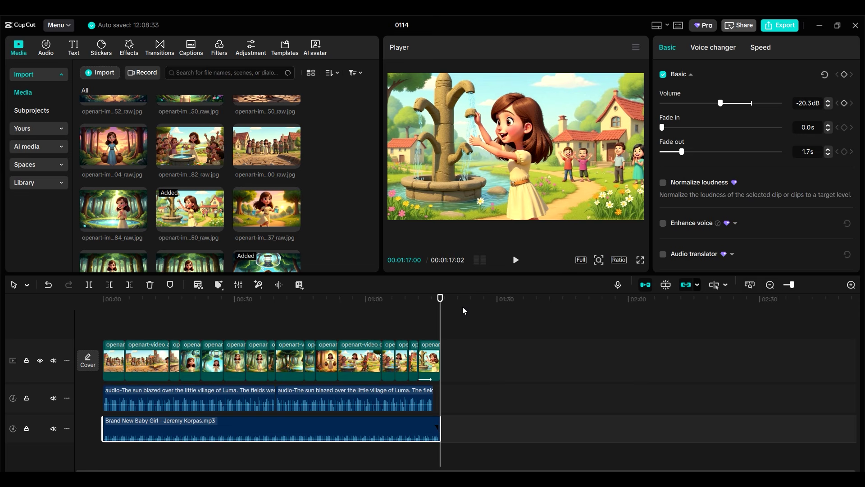
left_click_drag(444, 319, 50, 313)
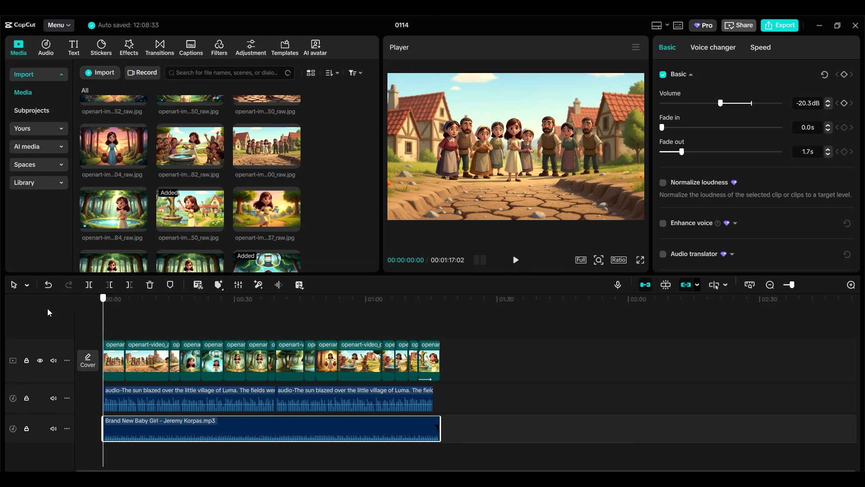